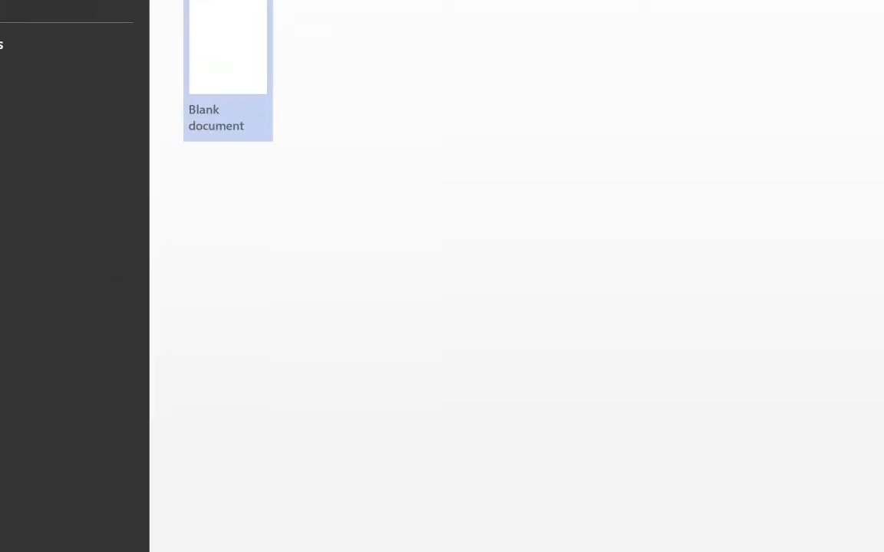
Step: Create a blank document with Normal 1" margins and landscape orientation
{"action": "left_click", "coordinate": [422, 139]}
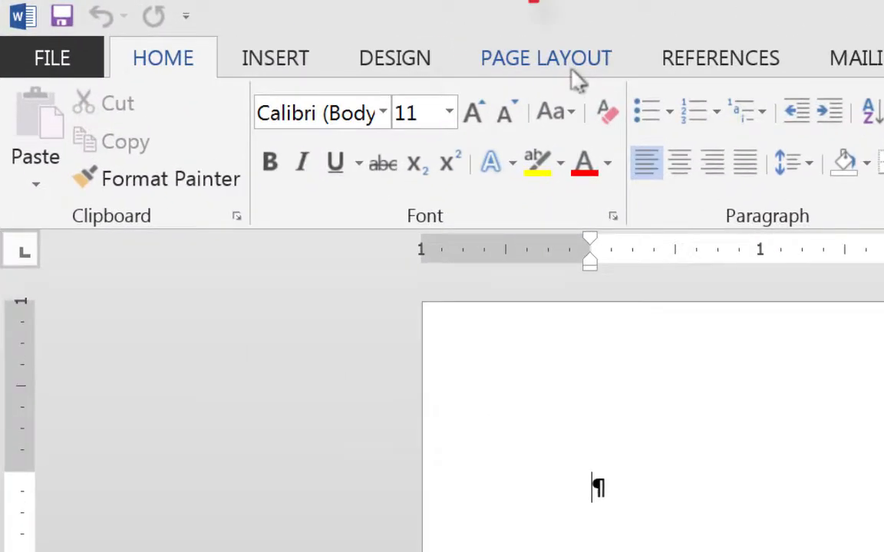
{"action": "left_click", "coordinate": [530, 58]}
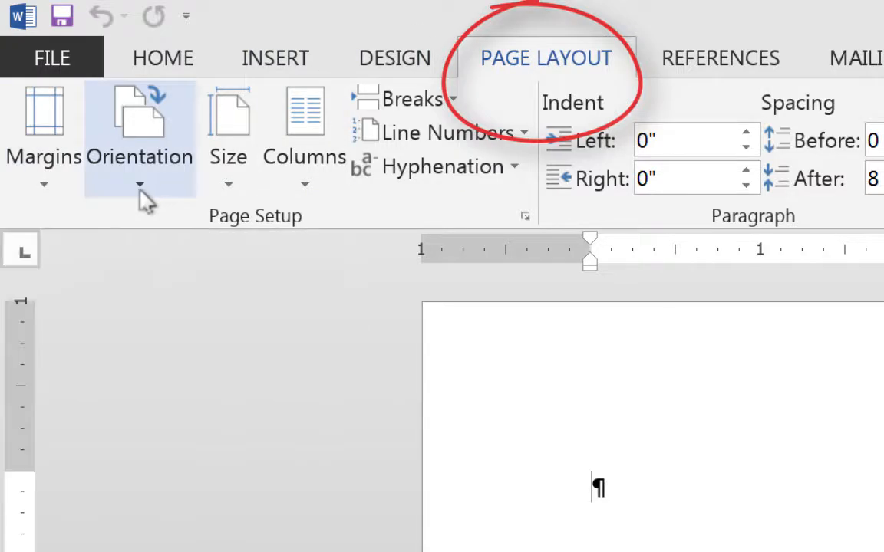
{"action": "left_click", "coordinate": [44, 191]}
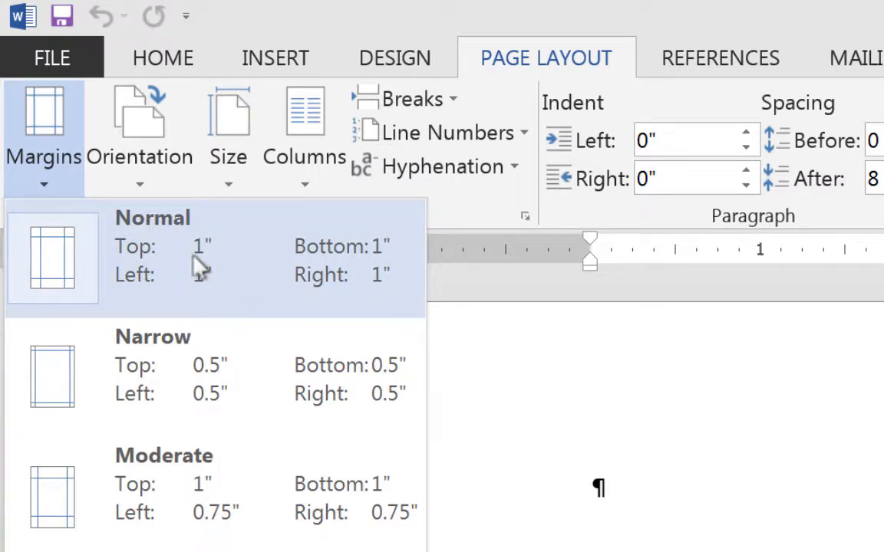
{"action": "left_click", "coordinate": [198, 267]}
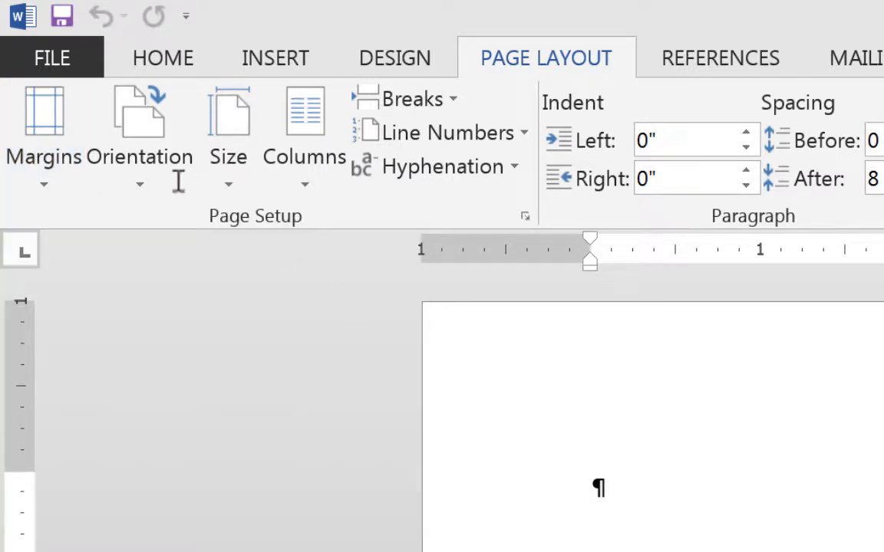
{"action": "left_click", "coordinate": [148, 184]}
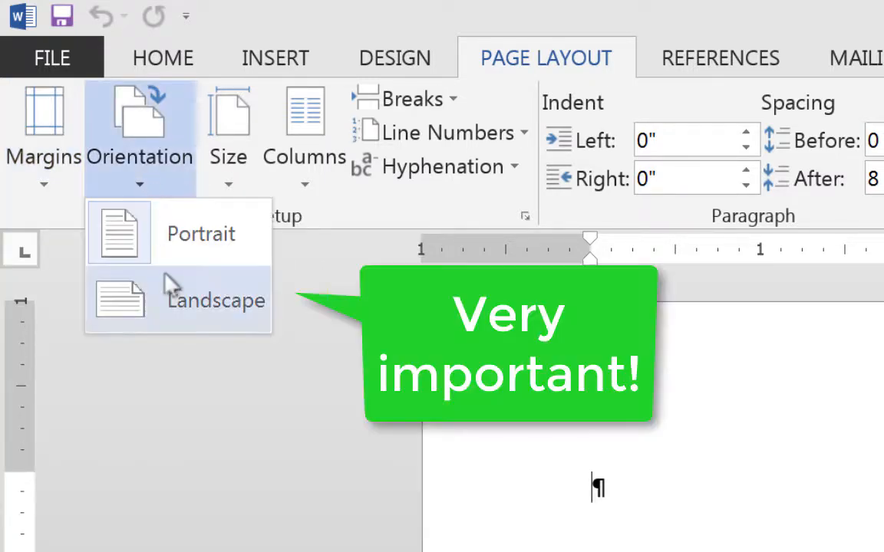
{"action": "left_click", "coordinate": [187, 320]}
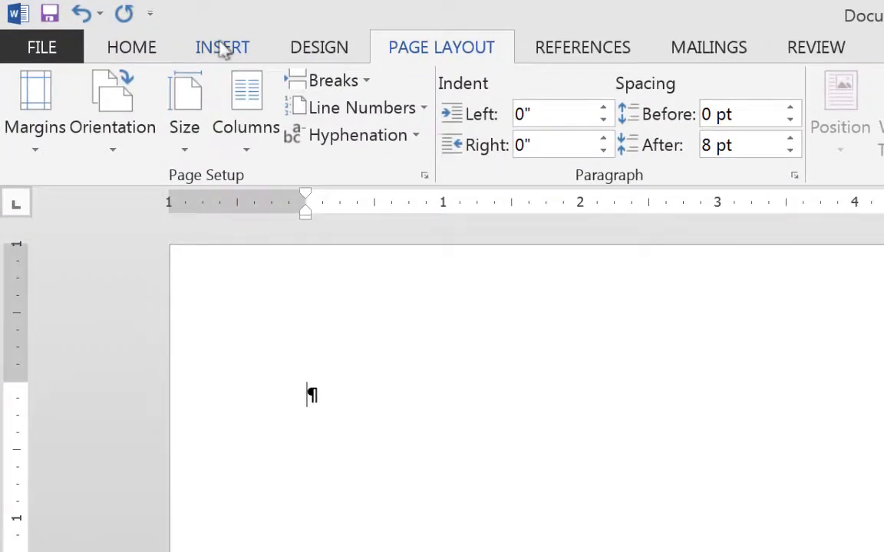
Step: Insert a table with 7 columns and 8 rows, keeping the automatic fixed column width
{"action": "left_click", "coordinate": [222, 48]}
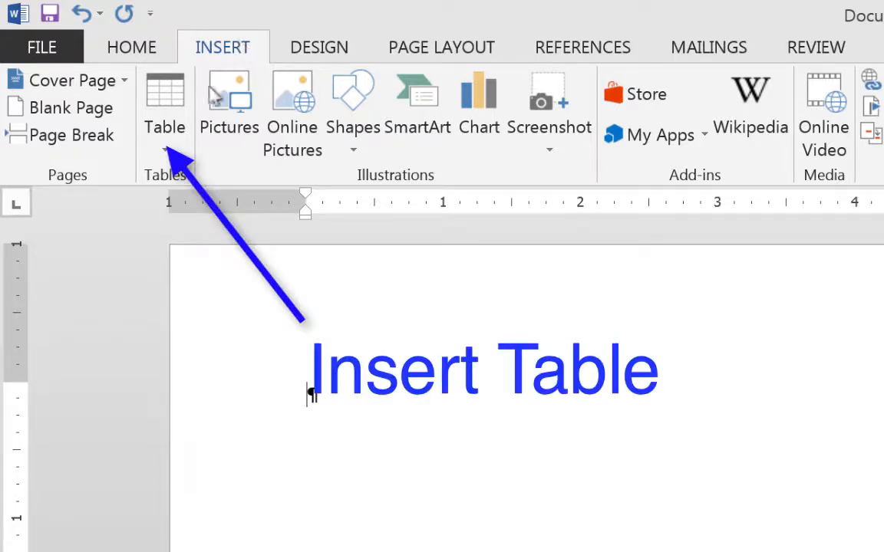
{"action": "left_click", "coordinate": [171, 156]}
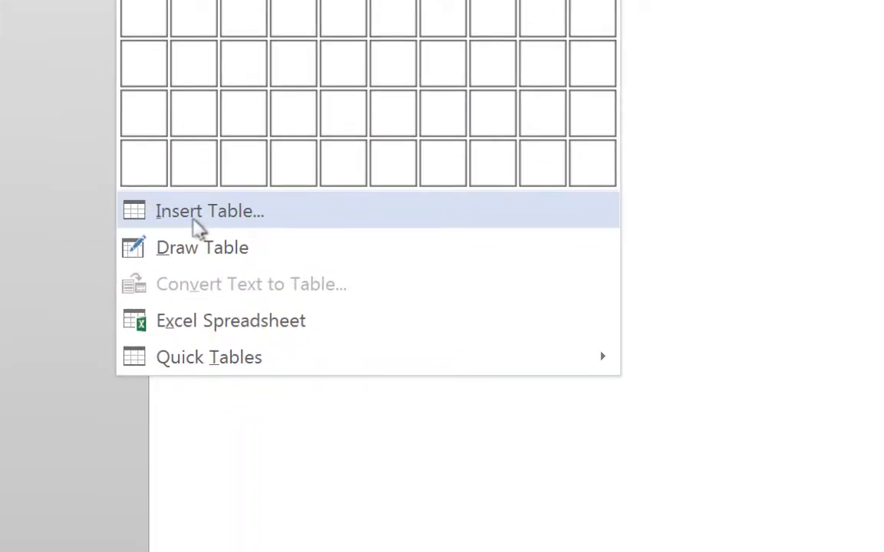
{"action": "left_click", "coordinate": [194, 220]}
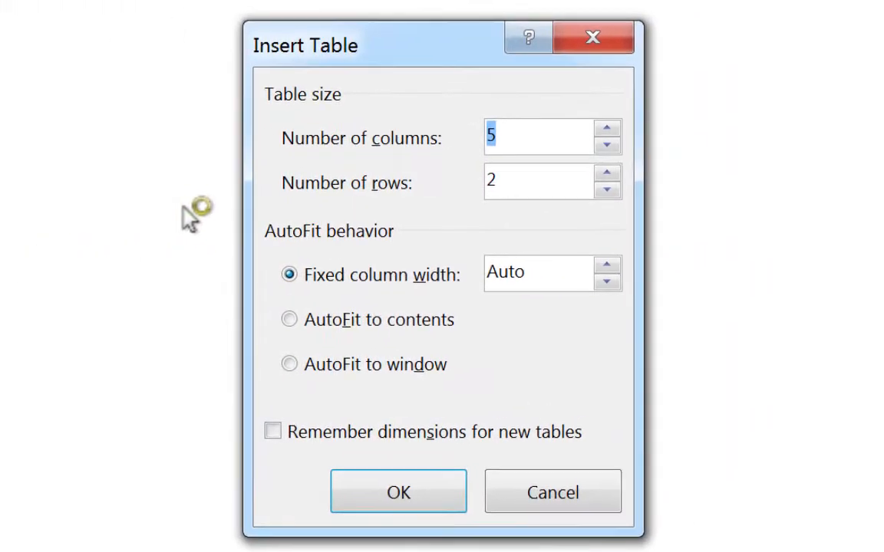
{"action": "type", "text": "7"}
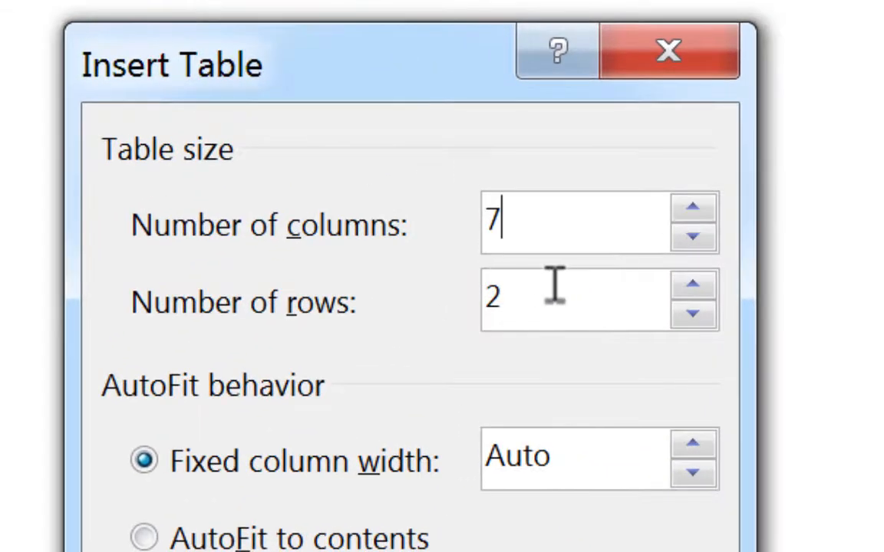
{"action": "key", "text": "Tab"}
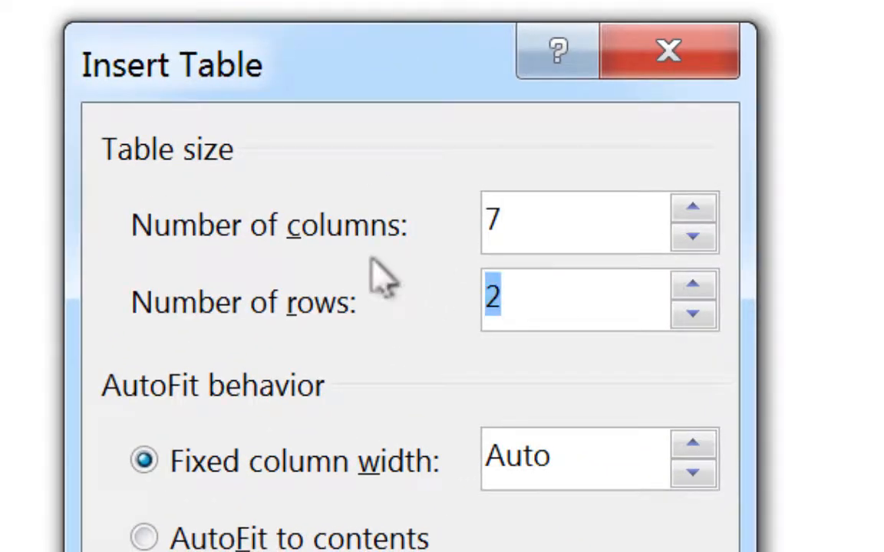
{"action": "type", "text": "8"}
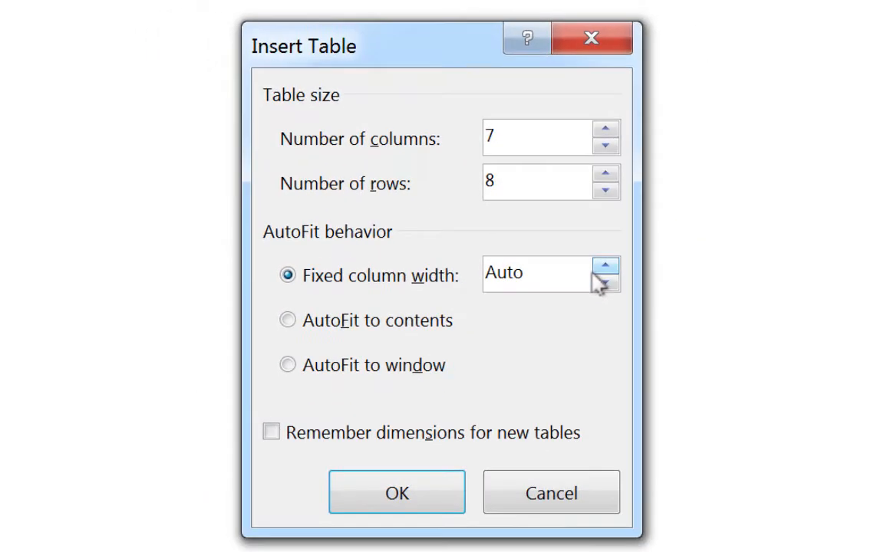
{"action": "left_click", "coordinate": [402, 494]}
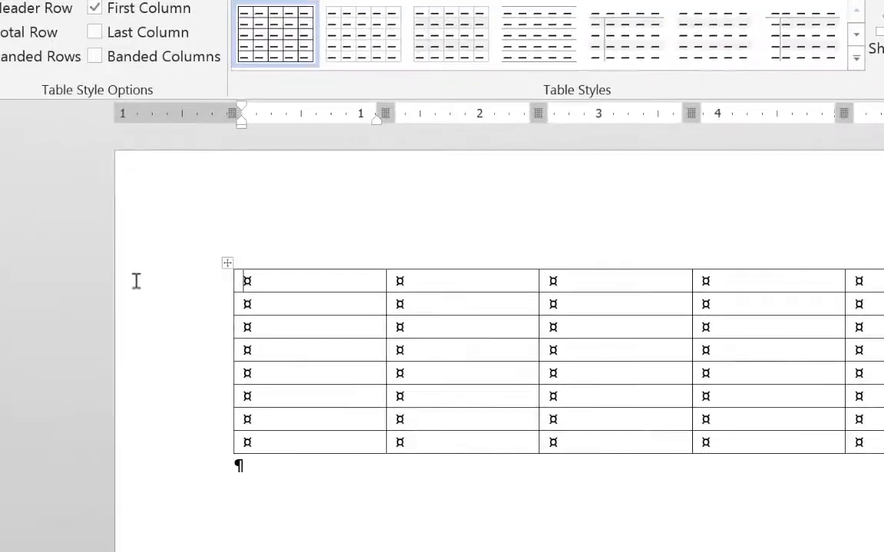
Step: Set the height of the table's first two rows to 0.25"
{"action": "left_click", "coordinate": [0, 262]}
{"action": "left_click_drag", "start_coordinate": [164, 286], "coordinate": [187, 310]}
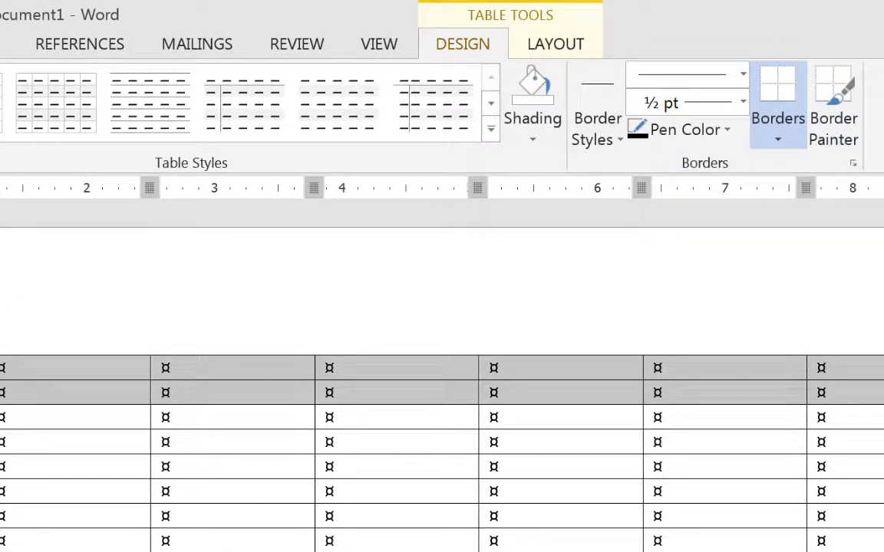
{"action": "left_click", "coordinate": [566, 44]}
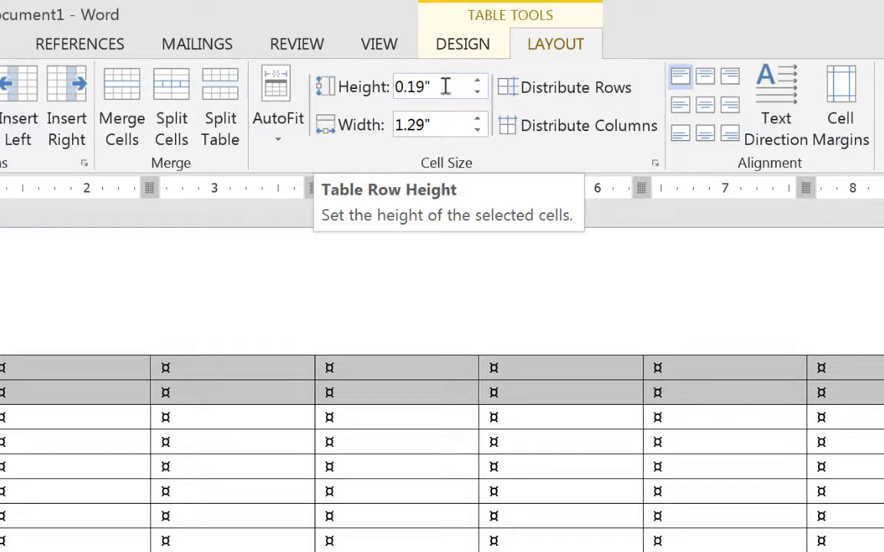
{"action": "left_click_drag", "start_coordinate": [446, 87], "coordinate": [464, 97]}
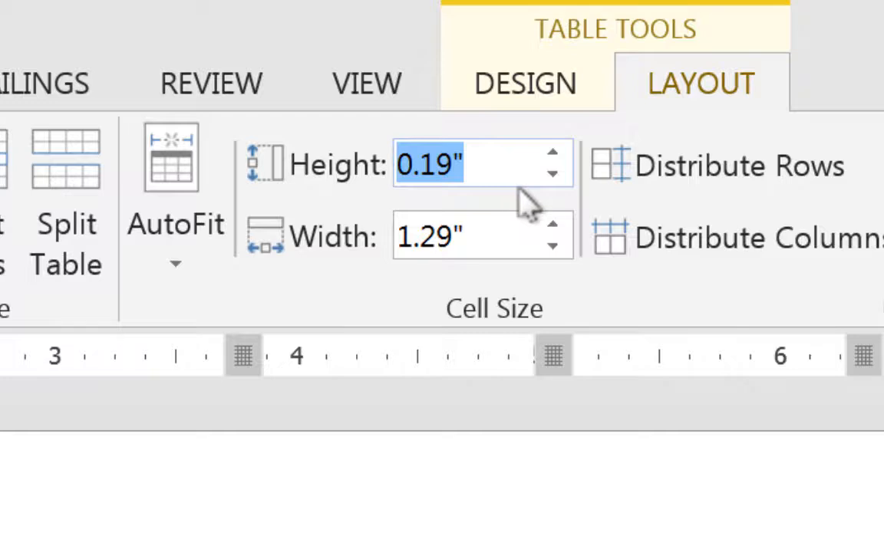
{"action": "type", "text": ".25"}
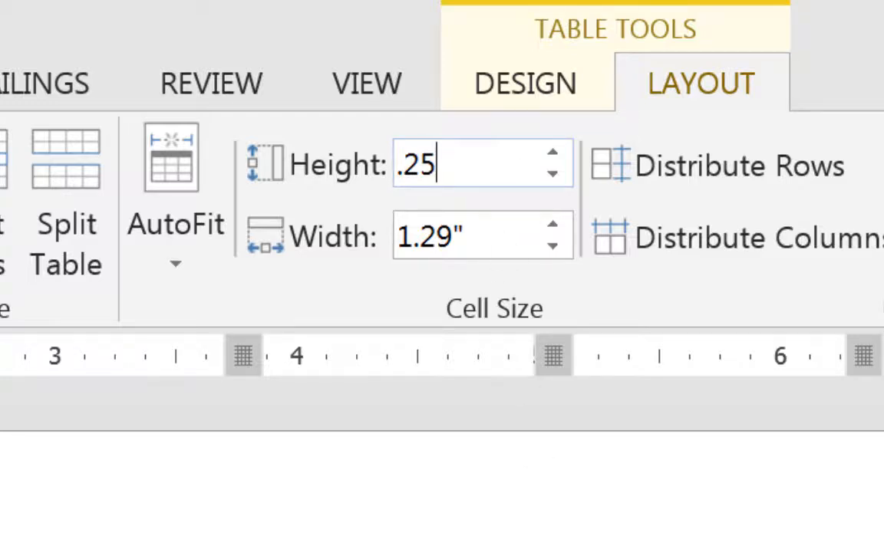
{"action": "key", "text": "Return"}
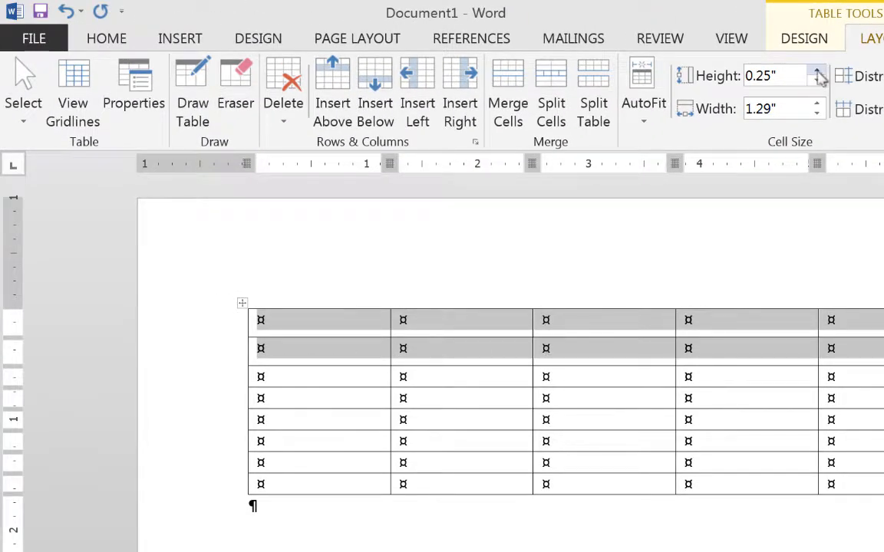
Step: Try stepping the height of the first two rows up to 0.6" and back down to 0.2"
{"action": "left_click", "coordinate": [817, 72]}
{"action": "left_click", "coordinate": [818, 71]}
{"action": "left_click", "coordinate": [818, 72]}
{"action": "left_click", "coordinate": [818, 71]}
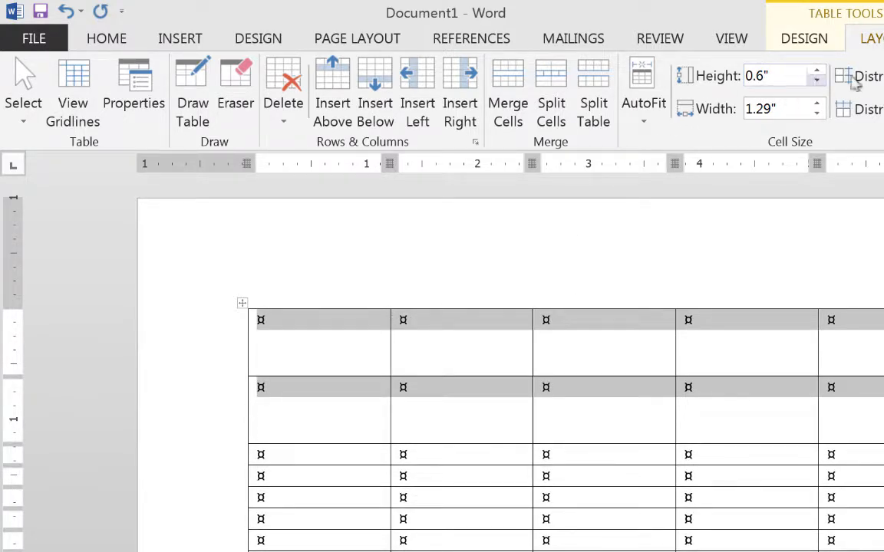
{"action": "left_click", "coordinate": [817, 81]}
{"action": "left_click", "coordinate": [818, 80]}
{"action": "left_click", "coordinate": [818, 81]}
{"action": "left_click", "coordinate": [818, 80]}
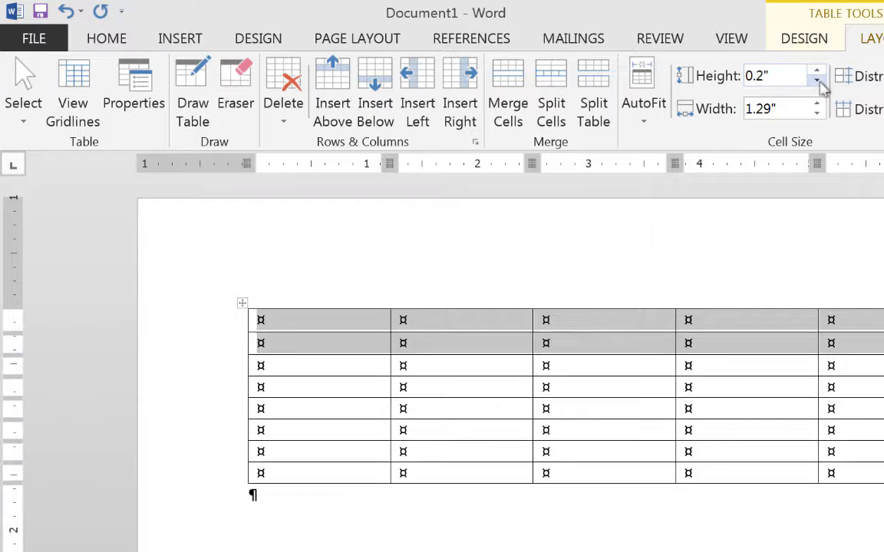
Step: Set the height of the two selected rows to 0.25" and centre their cell contents horizontally and vertically
{"action": "left_click_drag", "start_coordinate": [740, 76], "coordinate": [808, 76]}
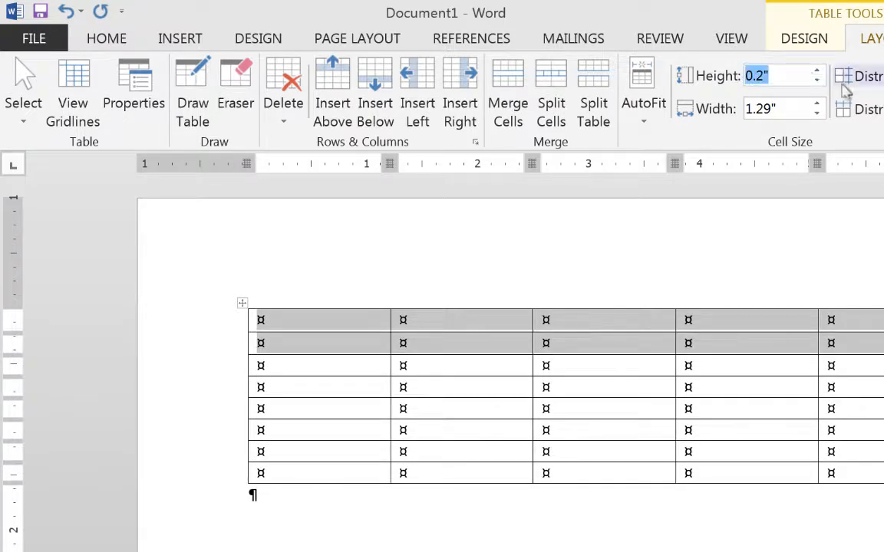
{"action": "type", "text": "0.25"}
{"action": "key", "text": "Return"}
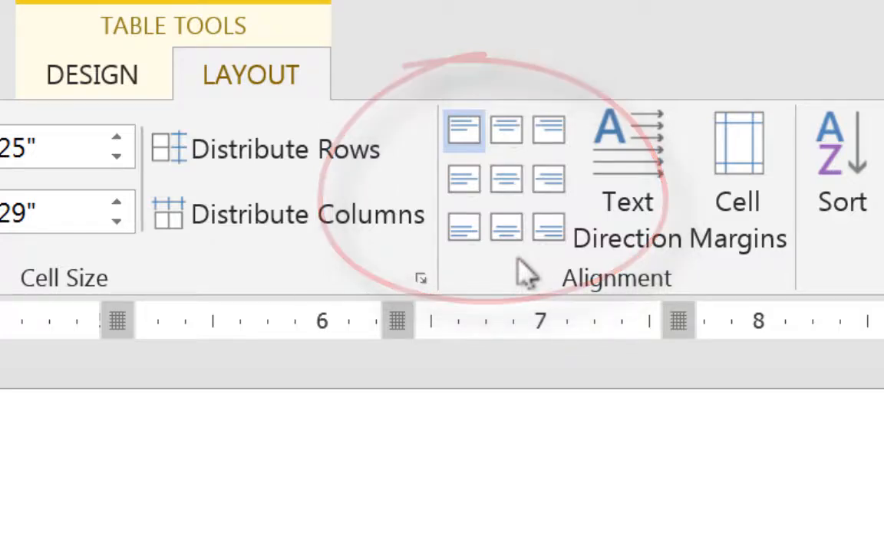
{"action": "left_click", "coordinate": [510, 183]}
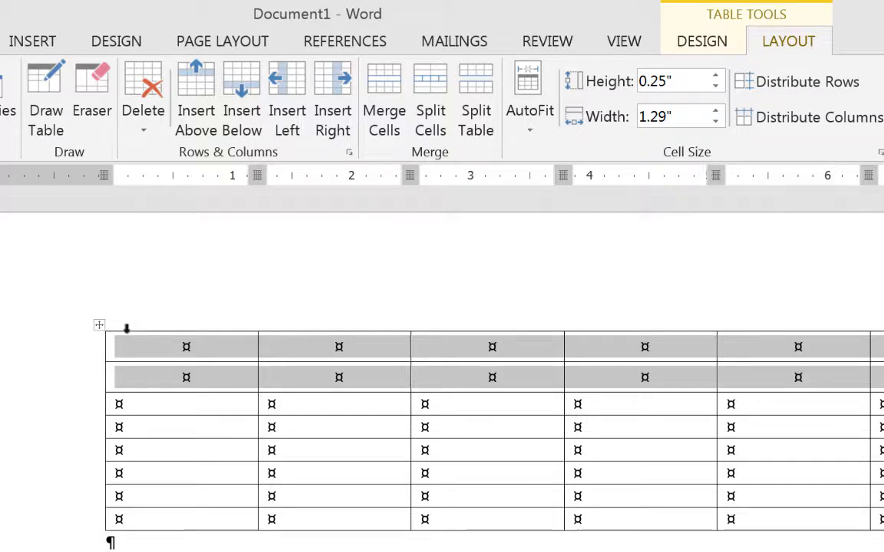
Step: Merge the seven cells of the table's first row into one and enter the title "October 2016"
{"action": "left_click", "coordinate": [140, 346]}
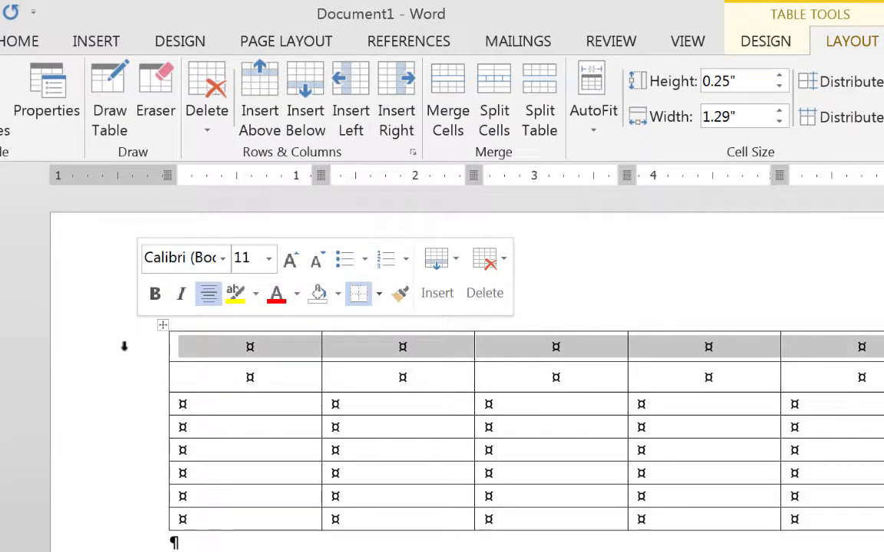
{"action": "left_click", "coordinate": [453, 96]}
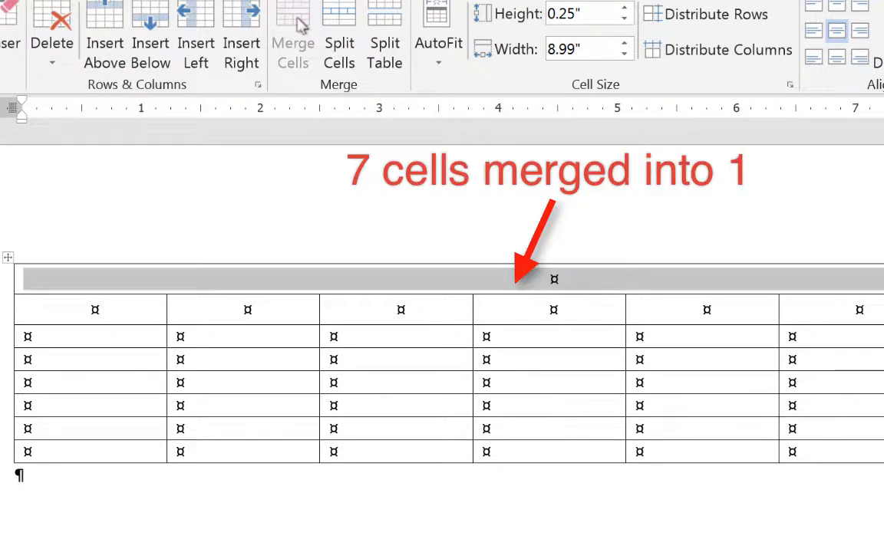
{"action": "left_click", "coordinate": [548, 278]}
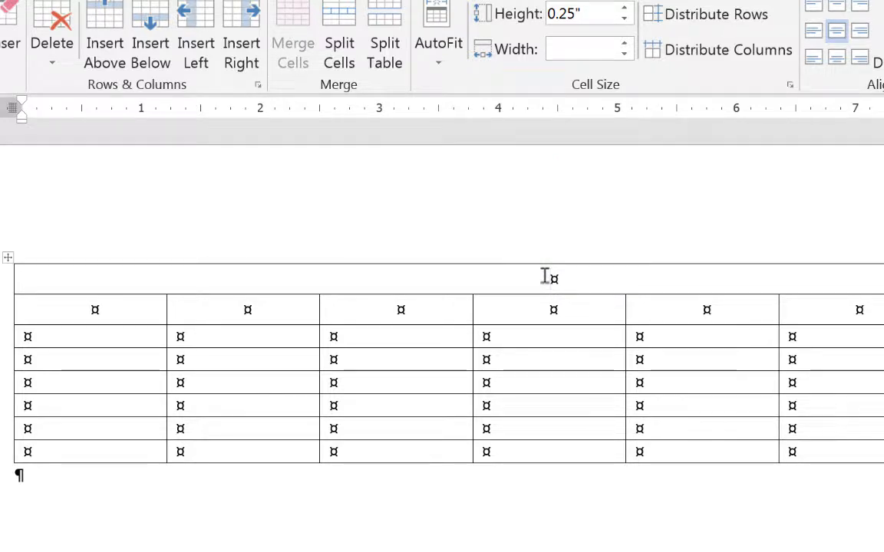
{"action": "type", "text": "October"}
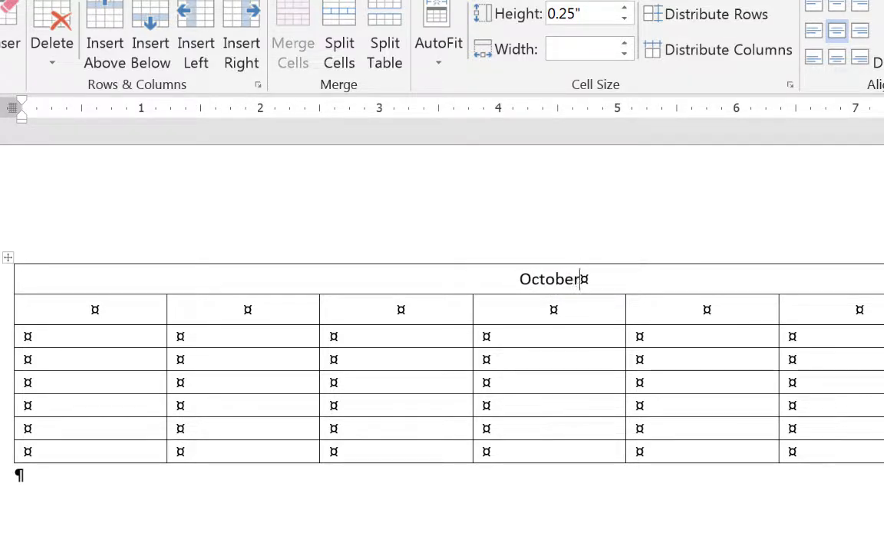
{"action": "type", "text": " 2016"}
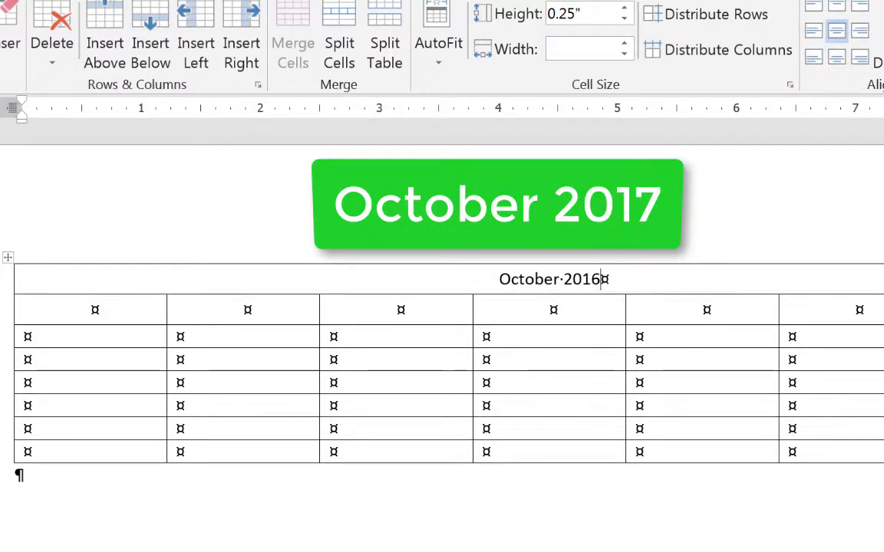
Step: Format the October 2016 title row in the Arial Black font at size 18
{"action": "left_click", "coordinate": [6, 280]}
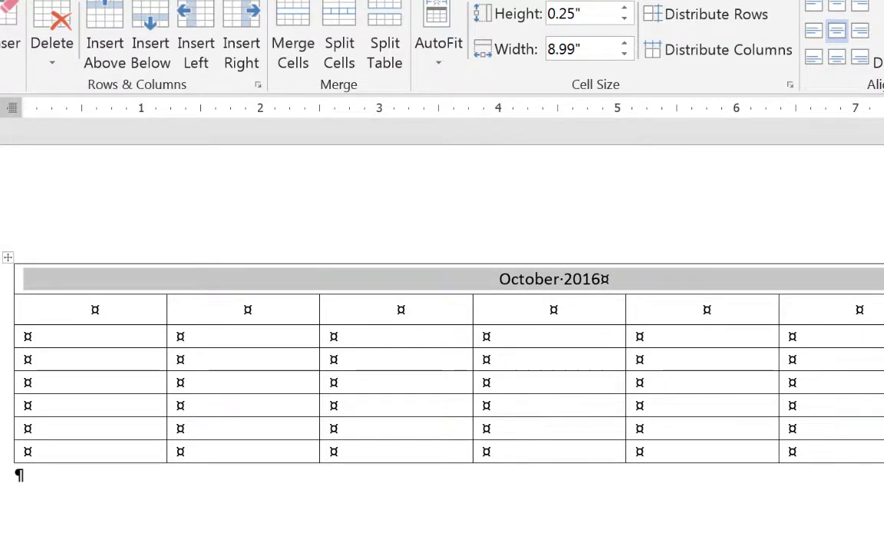
{"action": "right_click", "coordinate": [569, 282]}
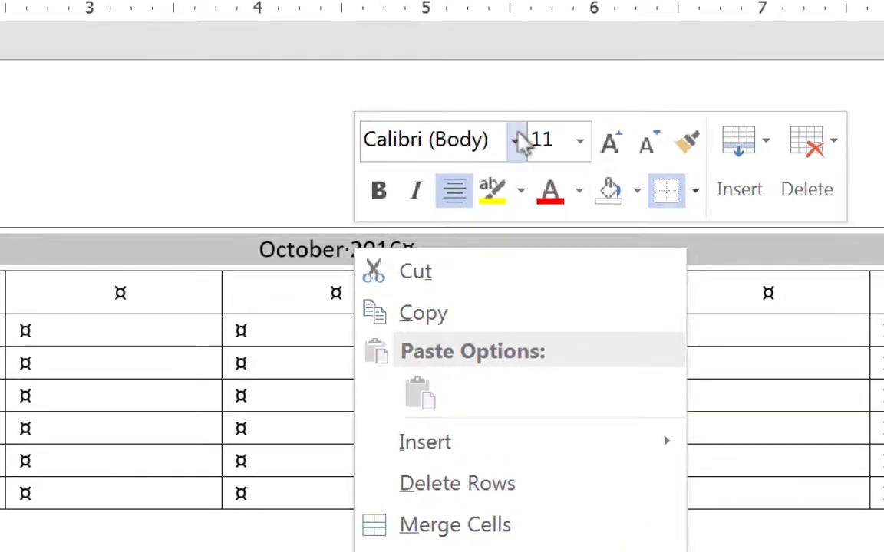
{"action": "left_click", "coordinate": [515, 140]}
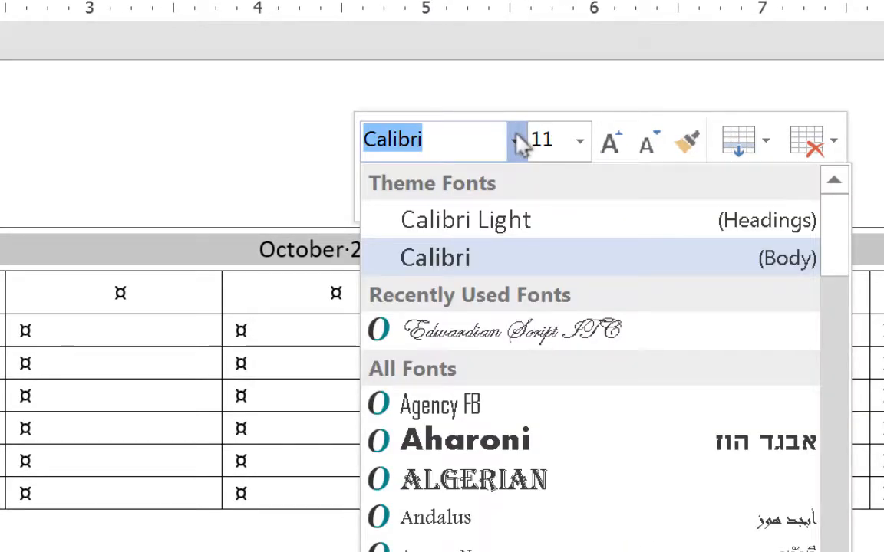
{"action": "scroll", "coordinate": [535, 190], "scroll_direction": "down", "scroll_amount": 3}
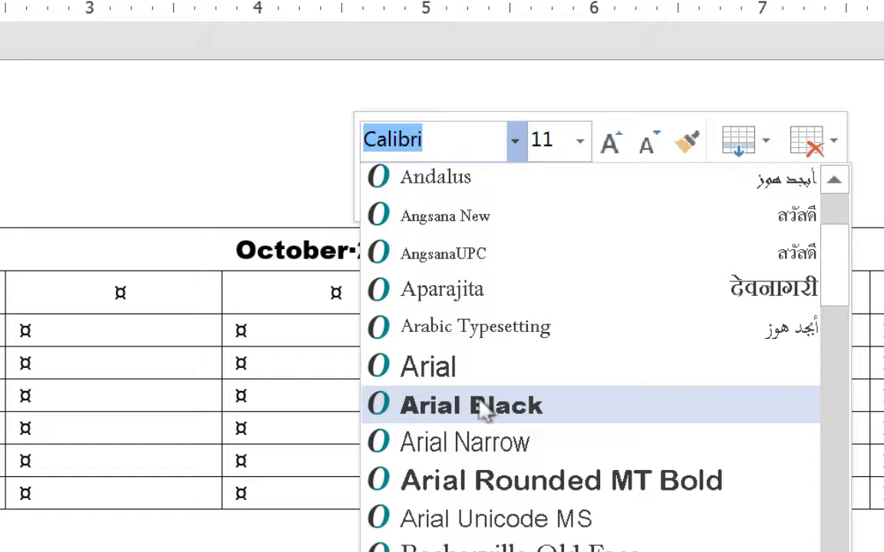
{"action": "left_click", "coordinate": [528, 406]}
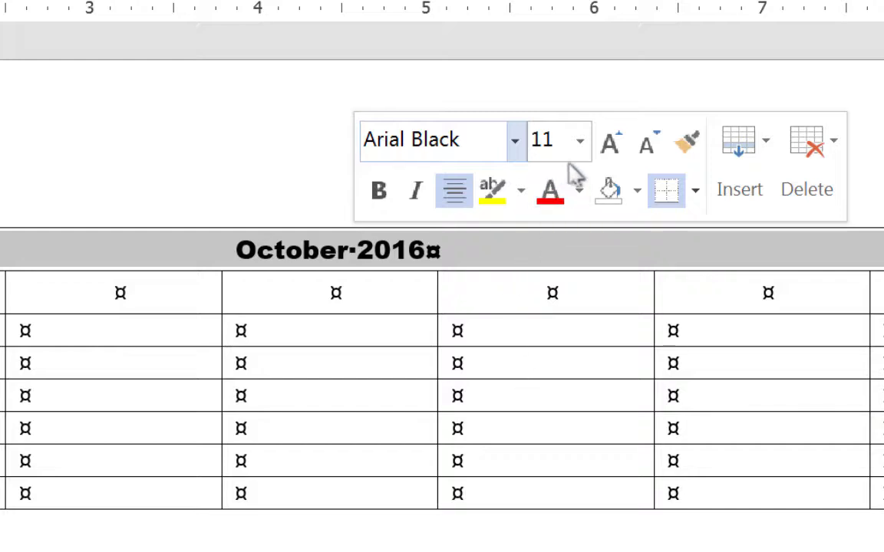
{"action": "left_click", "coordinate": [580, 142]}
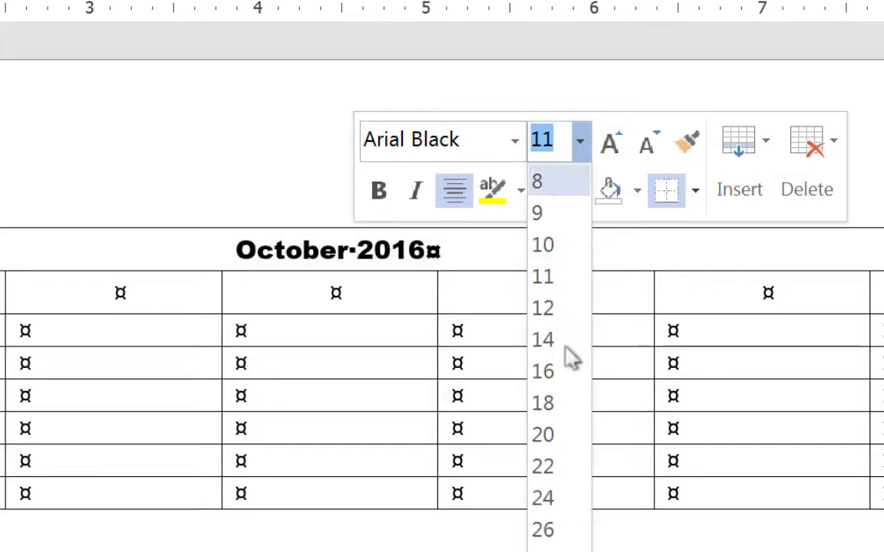
{"action": "left_click", "coordinate": [566, 407]}
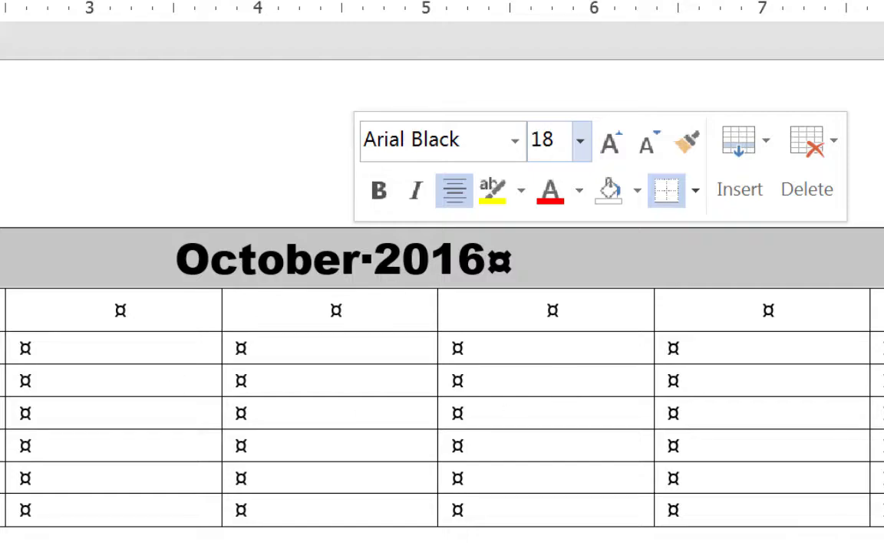
Step: Set the height of the table's third through eighth rows to 0.8"
{"action": "left_click_drag", "start_coordinate": [88, 318], "coordinate": [71, 424]}
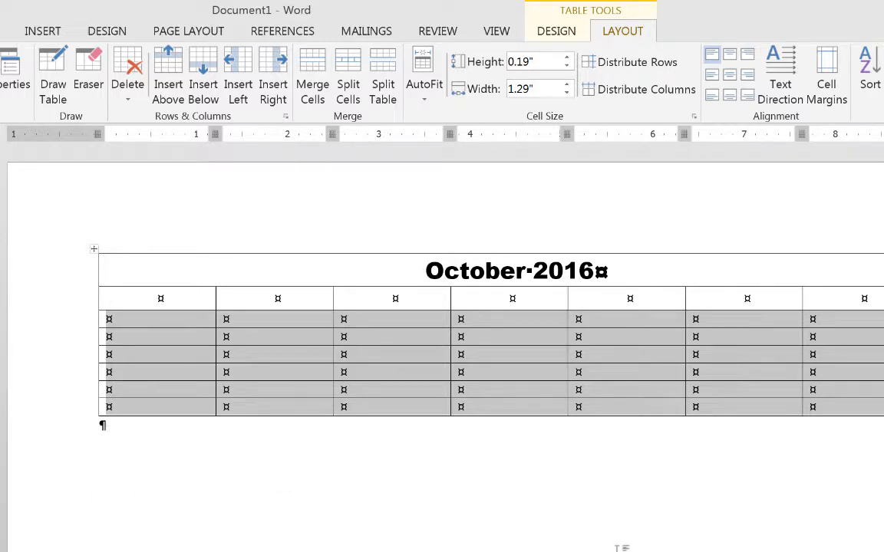
{"action": "left_click", "coordinate": [567, 59]}
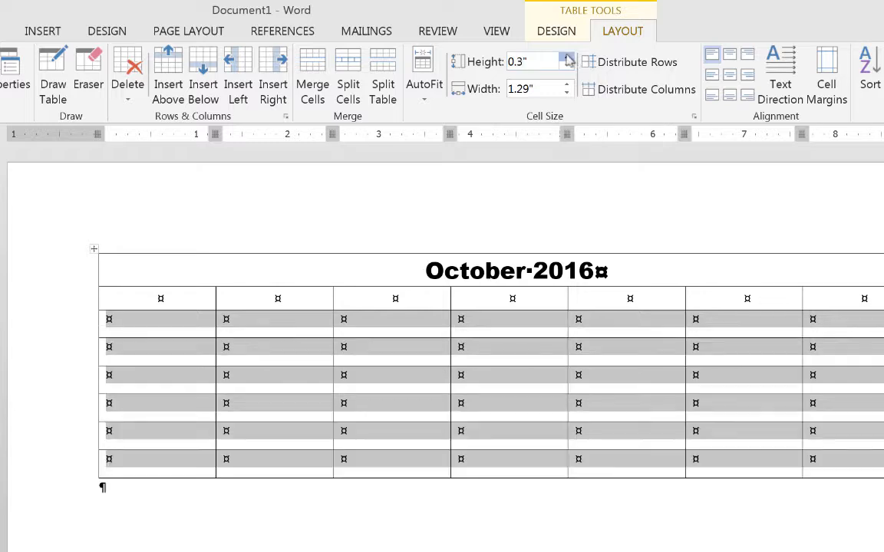
{"action": "left_click", "coordinate": [567, 58]}
{"action": "left_click", "coordinate": [567, 58]}
{"action": "left_click", "coordinate": [568, 59]}
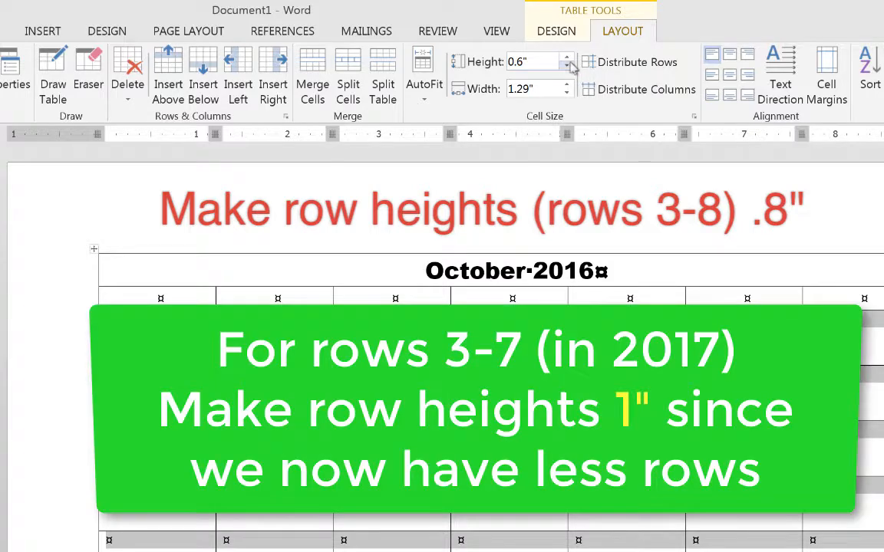
{"action": "left_click", "coordinate": [568, 58]}
{"action": "left_click", "coordinate": [568, 58]}
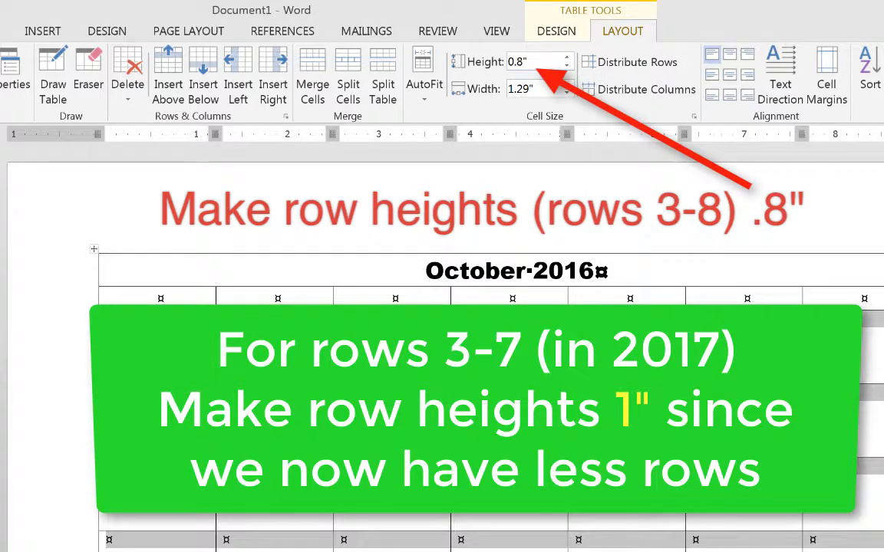
{"action": "scroll", "coordinate": [491, 345], "scroll_direction": "down", "scroll_amount": 6}
{"action": "scroll", "coordinate": [491, 345], "scroll_direction": "up", "scroll_amount": 6}
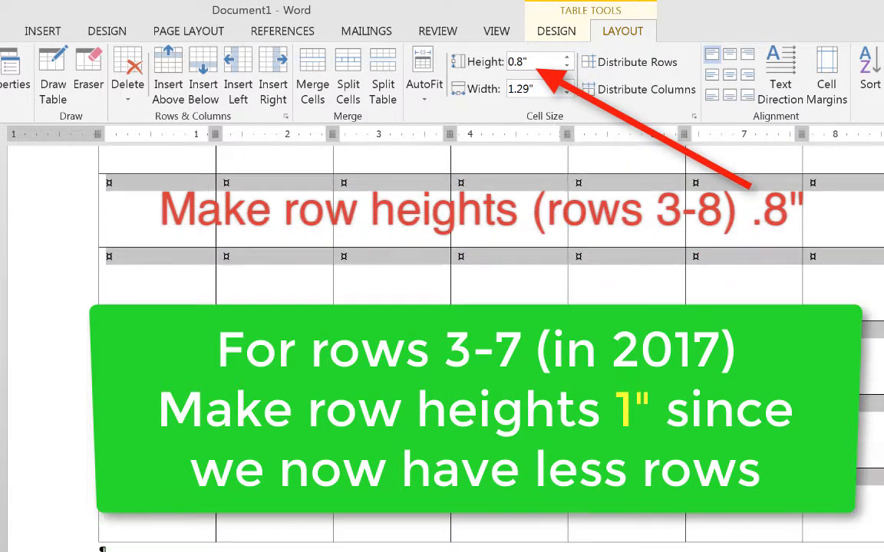
{"action": "scroll", "coordinate": [491, 345], "scroll_direction": "down", "scroll_amount": 5}
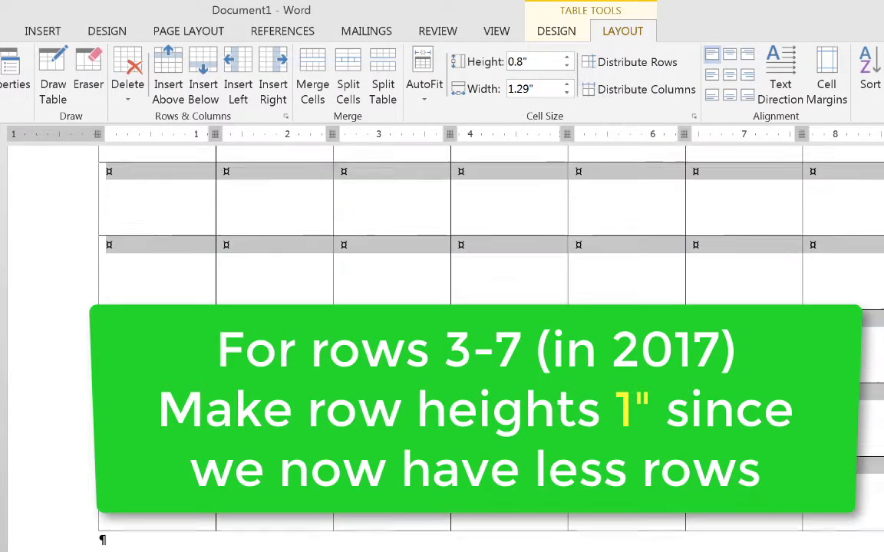
{"action": "scroll", "coordinate": [491, 230], "scroll_direction": "up", "scroll_amount": 5}
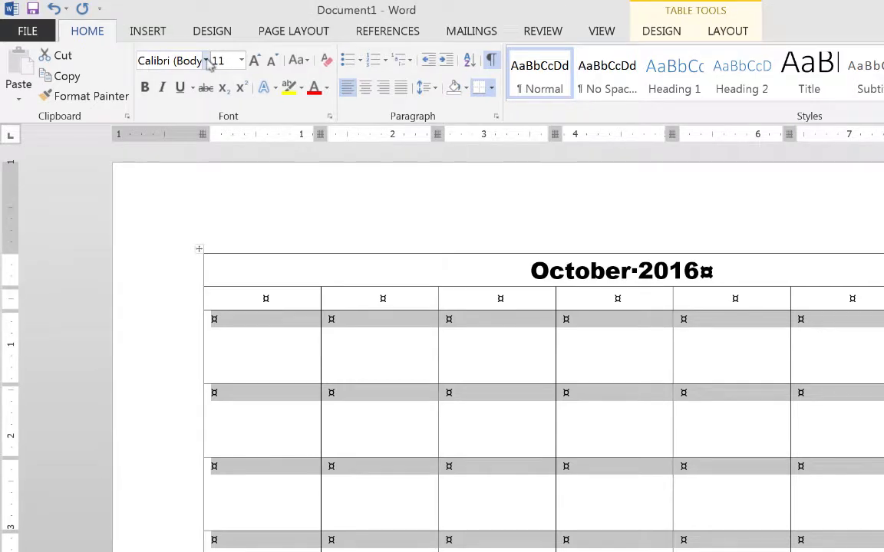
Step: Format the six tall date rows in the Arial Black font at size 12
{"action": "left_click", "coordinate": [205, 60]}
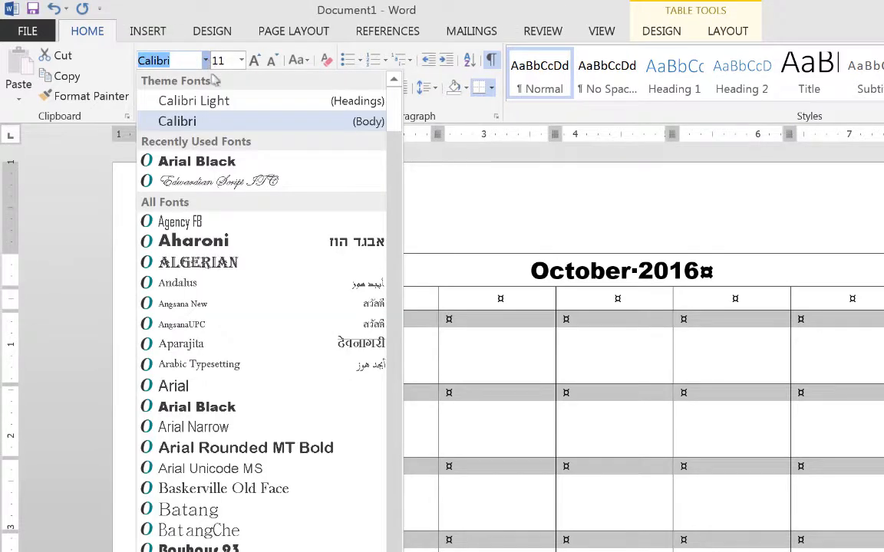
{"action": "left_click", "coordinate": [233, 164]}
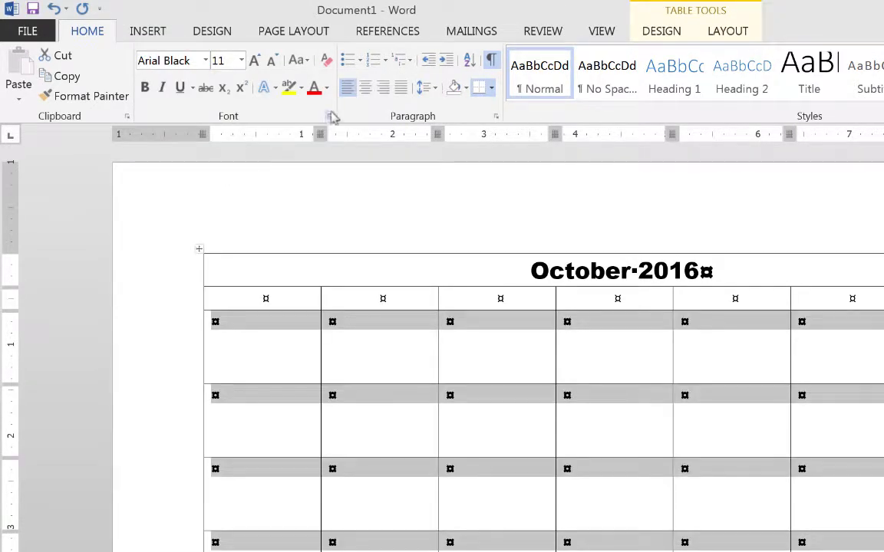
{"action": "left_click", "coordinate": [241, 60]}
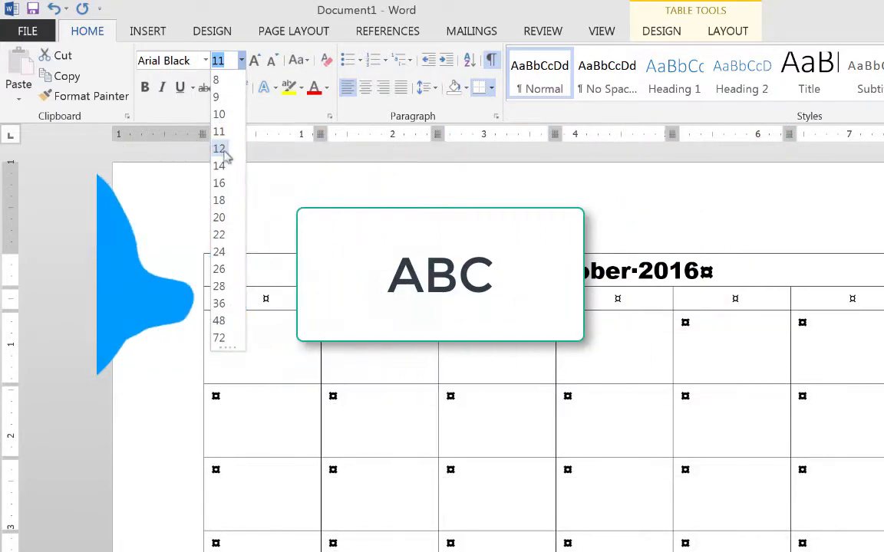
{"action": "left_click", "coordinate": [224, 149]}
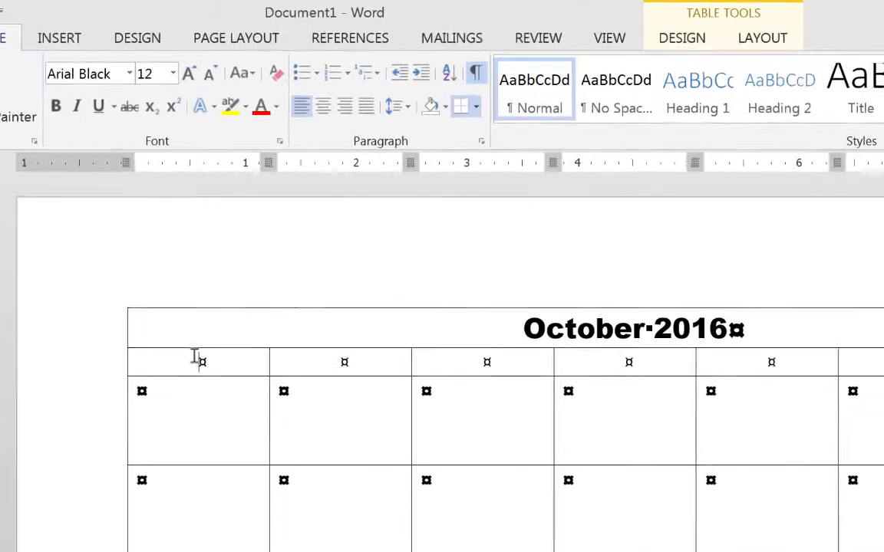
Step: Format the table's second row, directly below the title, in Arial Black at size 12
{"action": "left_click", "coordinate": [60, 362]}
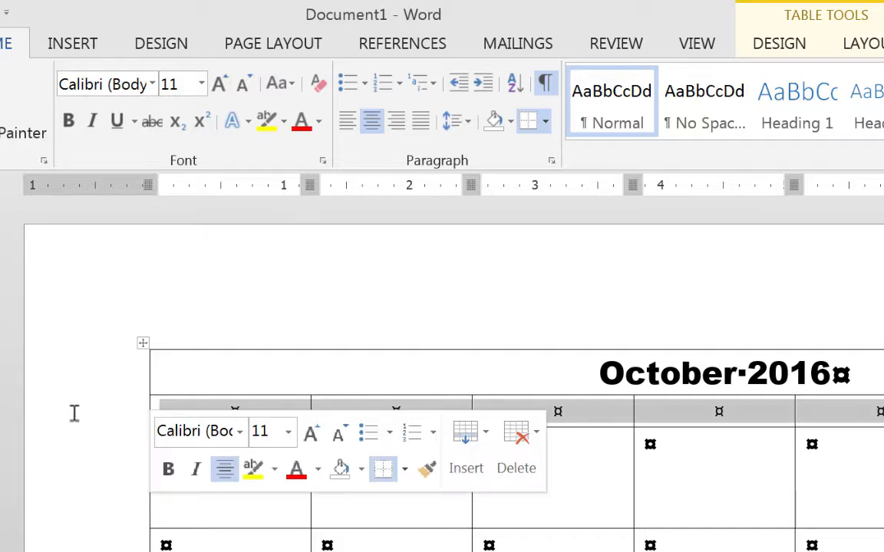
{"action": "left_click", "coordinate": [201, 84]}
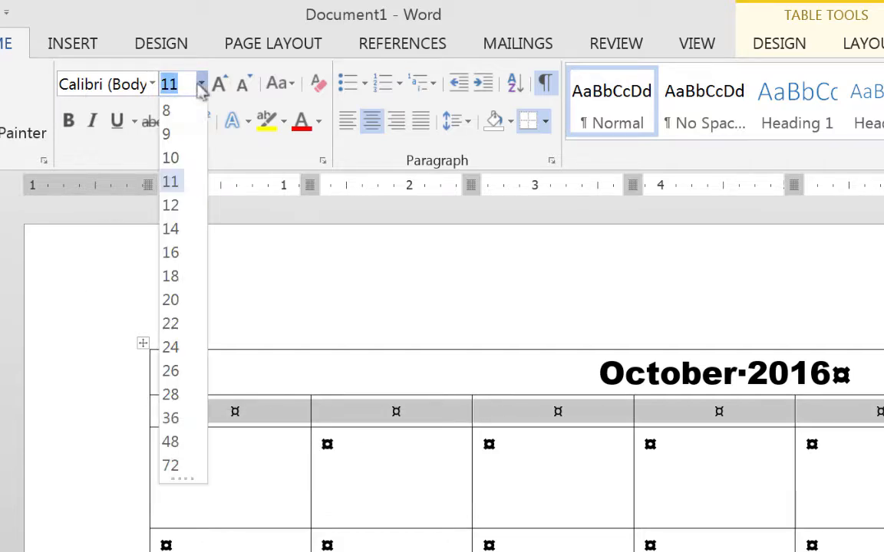
{"action": "left_click", "coordinate": [183, 205]}
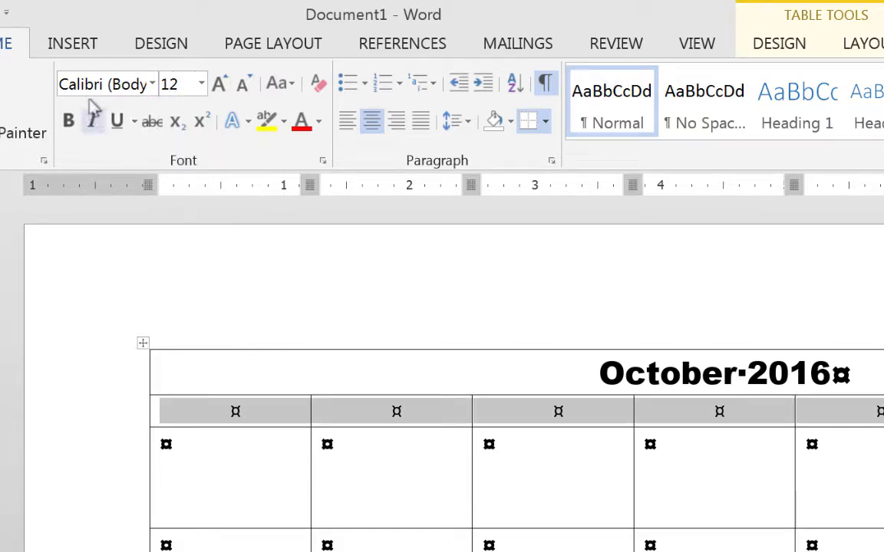
{"action": "left_click", "coordinate": [151, 84]}
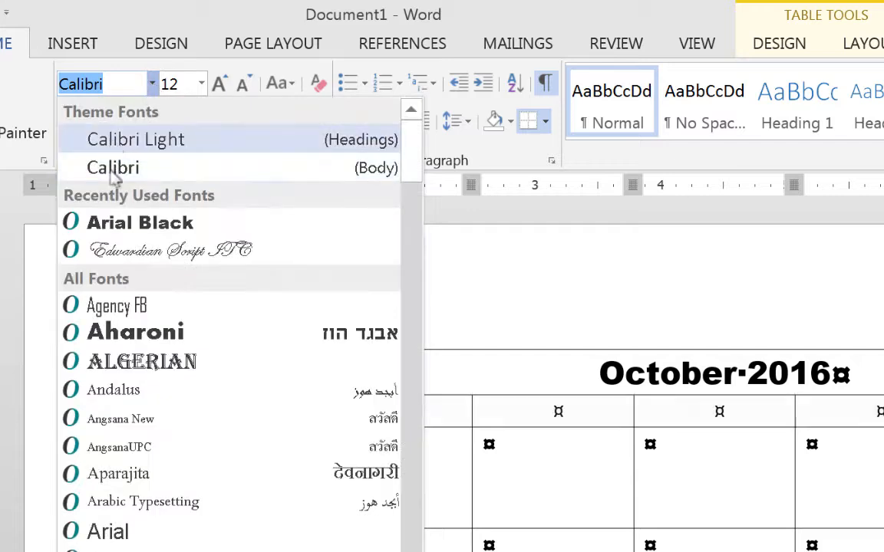
{"action": "left_click", "coordinate": [127, 224]}
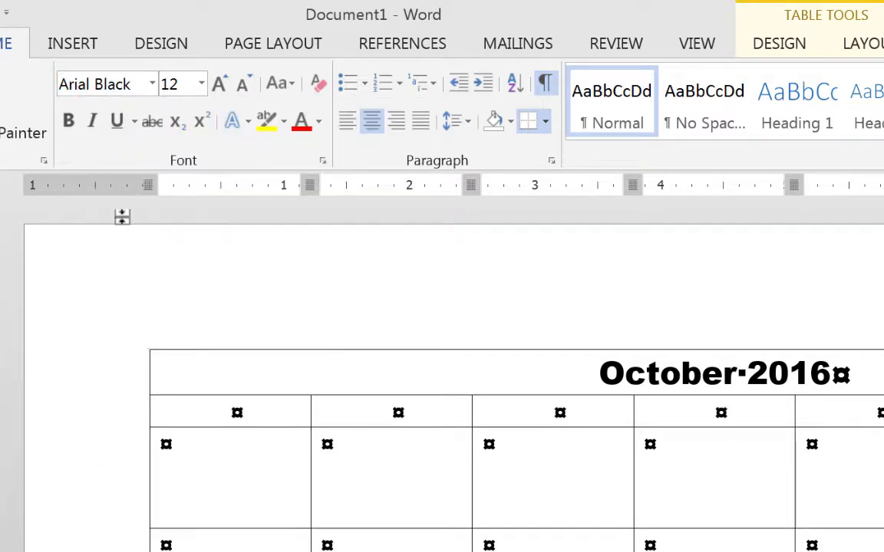
Step: Enter the weekday names Sunday through Saturday across the table's second row and hide the formatting marks
{"action": "left_click", "coordinate": [238, 414]}
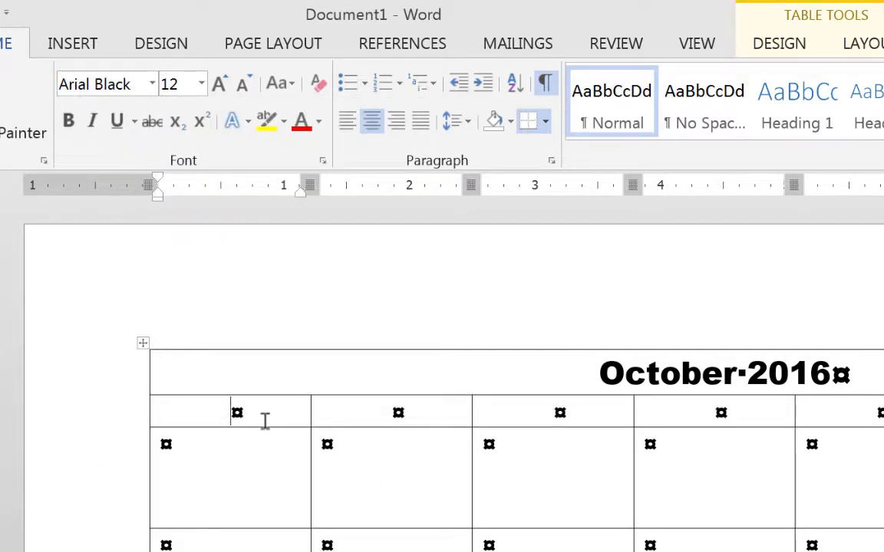
{"action": "type", "text": "Sunday"}
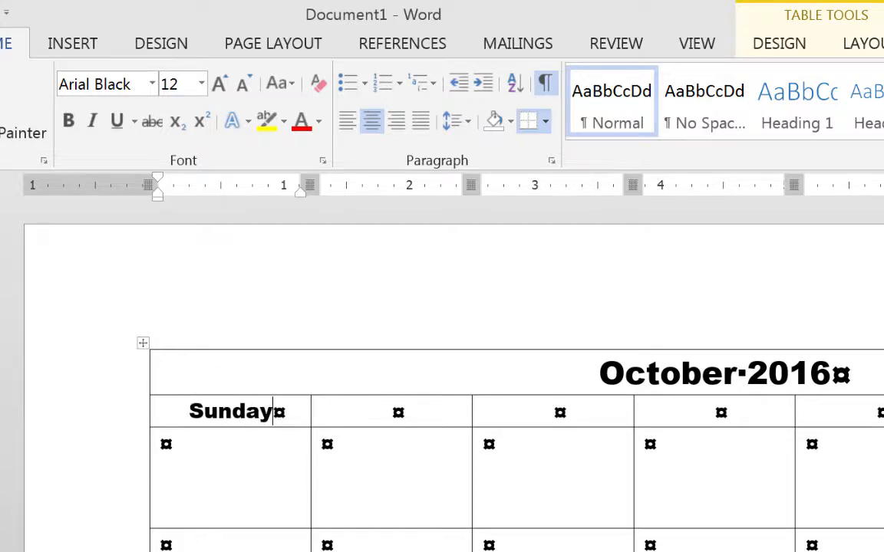
{"action": "key", "text": "Tab"}
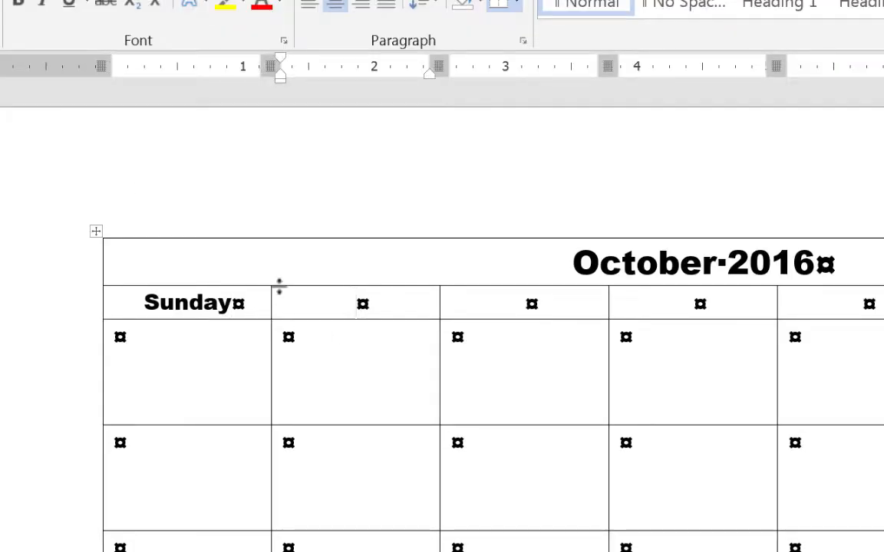
{"action": "type", "text": "Monday"}
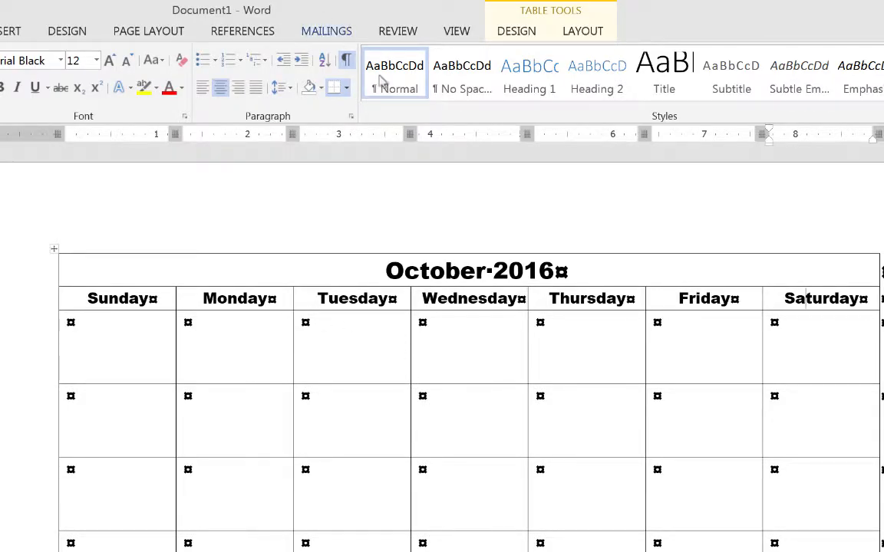
{"action": "left_click", "coordinate": [347, 60]}
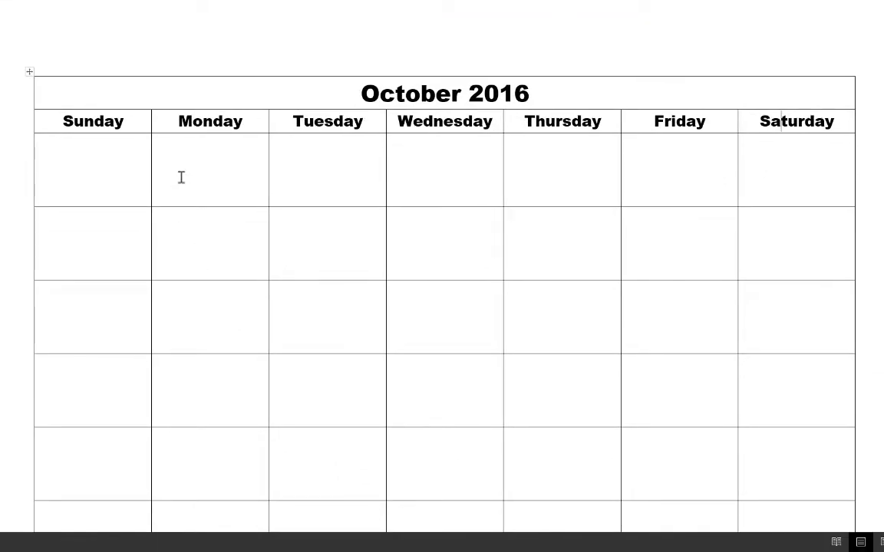
Step: Number the day cells from 1 to 31, starting with 1 under Saturday in the first date row
{"action": "left_click", "coordinate": [839, 145]}
{"action": "type", "text": "1"}
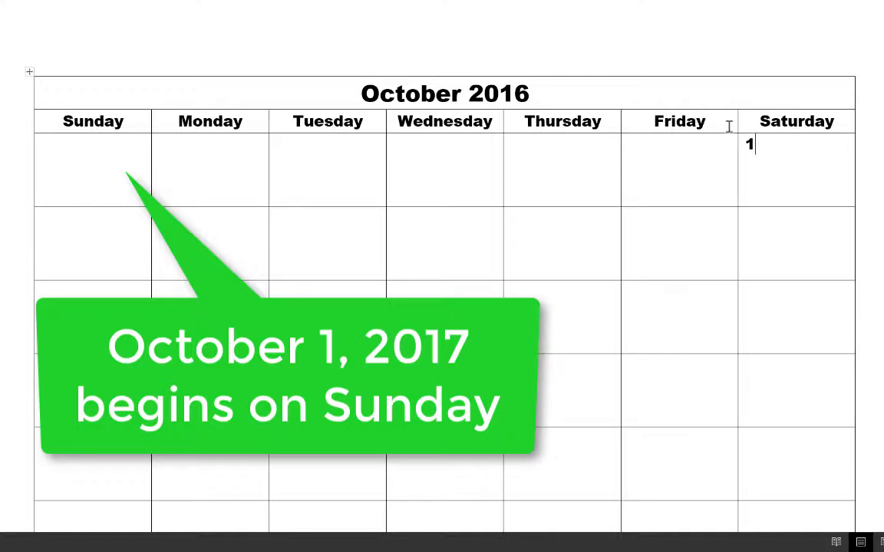
{"action": "type", "text": "2"}
{"action": "key", "text": "Tab"}
{"action": "type", "text": "3 "}
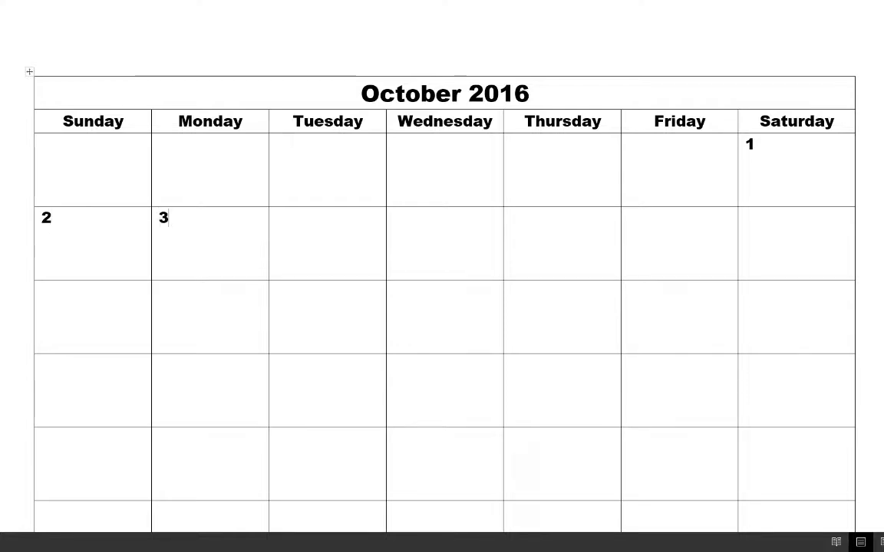
{"action": "type", "text": "4"}
{"action": "key", "text": "Tab"}
{"action": "type", "text": "5"}
{"action": "key", "text": "Tab"}
{"action": "type", "text": "6"}
{"action": "key", "text": "Tab"}
{"action": "type", "text": "7"}
{"action": "key", "text": "Tab"}
{"action": "type", "text": "8"}
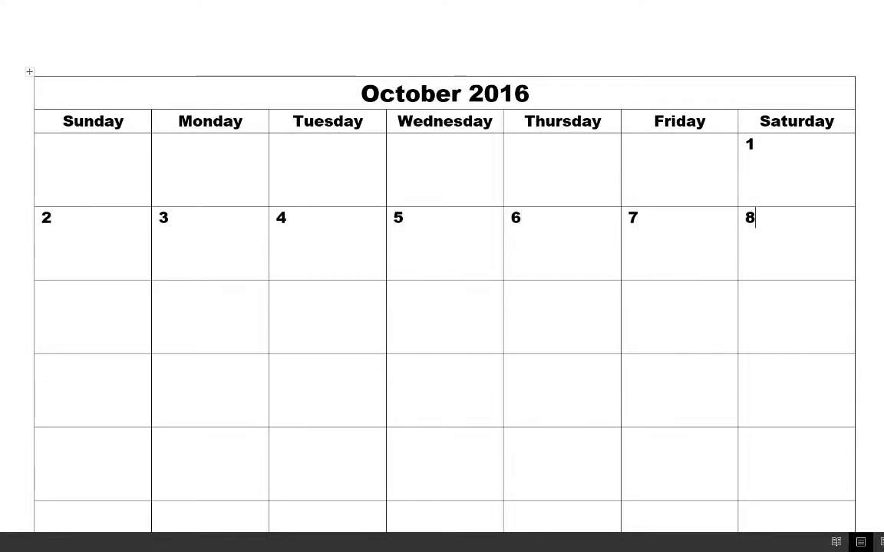
{"action": "type", "text": "9"}
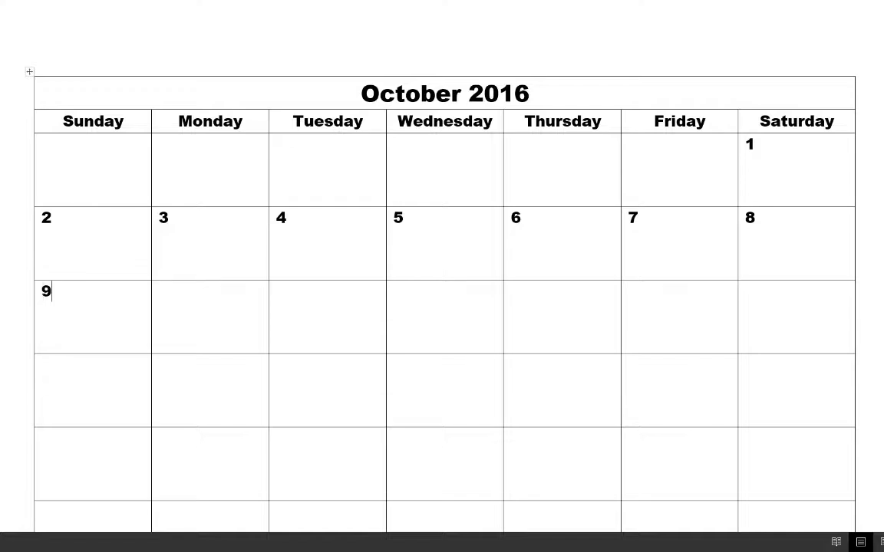
{"action": "type", "text": "10"}
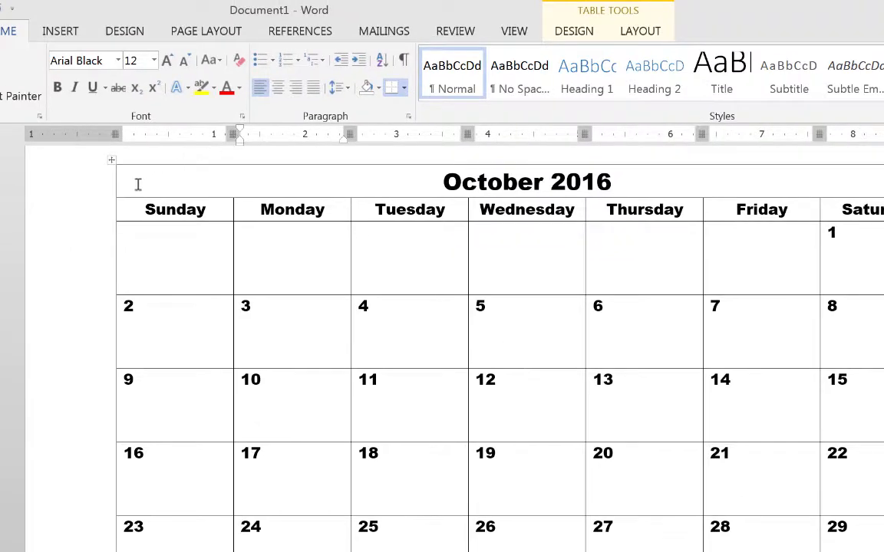
Step: Shade the October 2016 title row with the light orange theme colour in the third tint down
{"action": "left_click", "coordinate": [81, 184]}
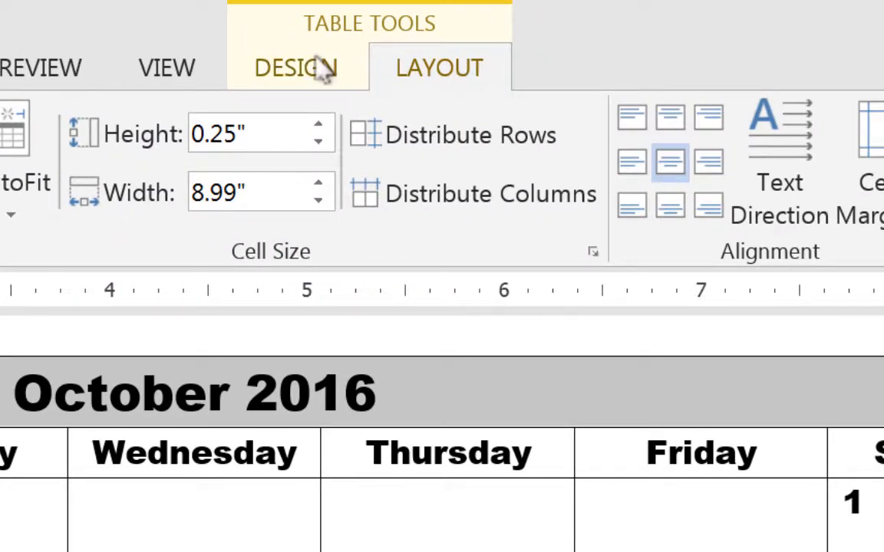
{"action": "left_click", "coordinate": [323, 69]}
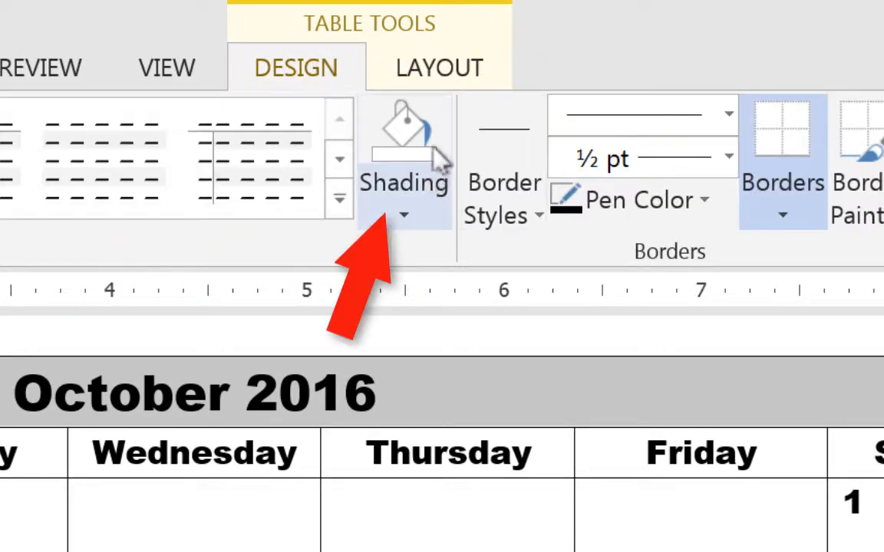
{"action": "left_click", "coordinate": [407, 211]}
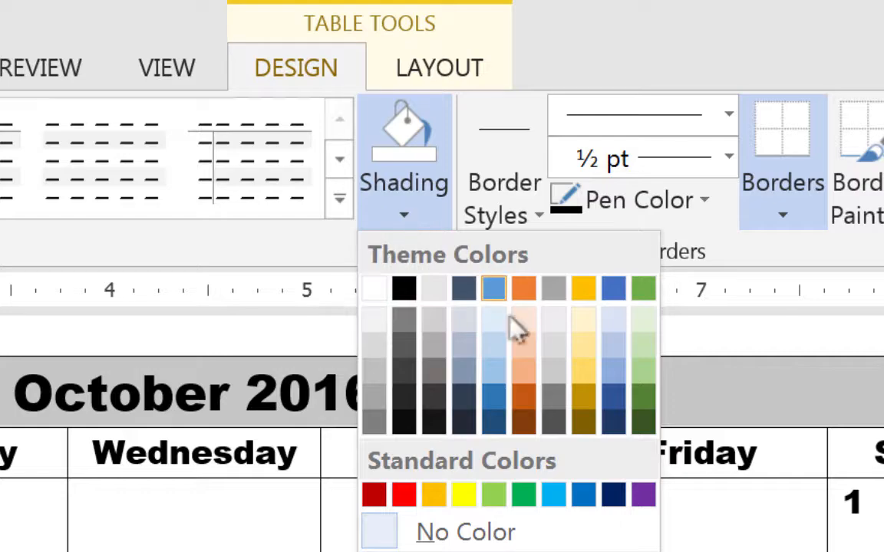
{"action": "left_click", "coordinate": [526, 371]}
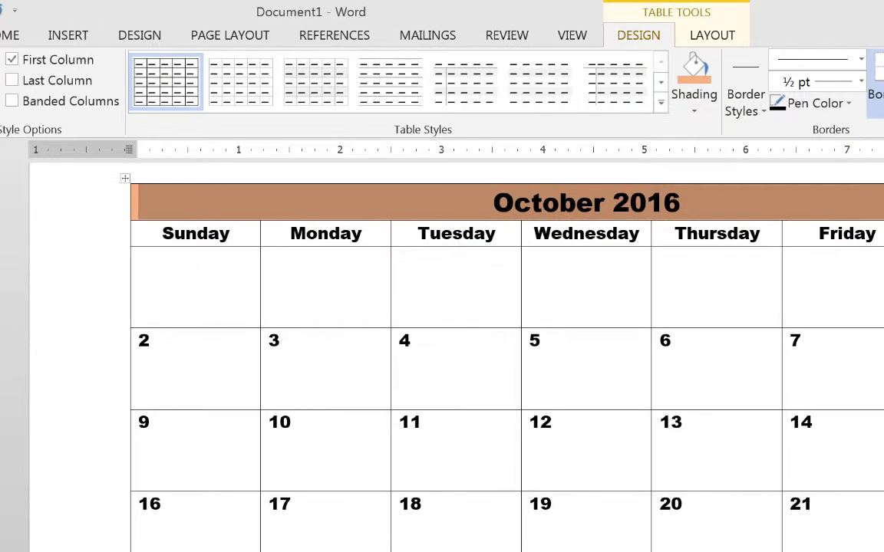
{"action": "left_click", "coordinate": [577, 278]}
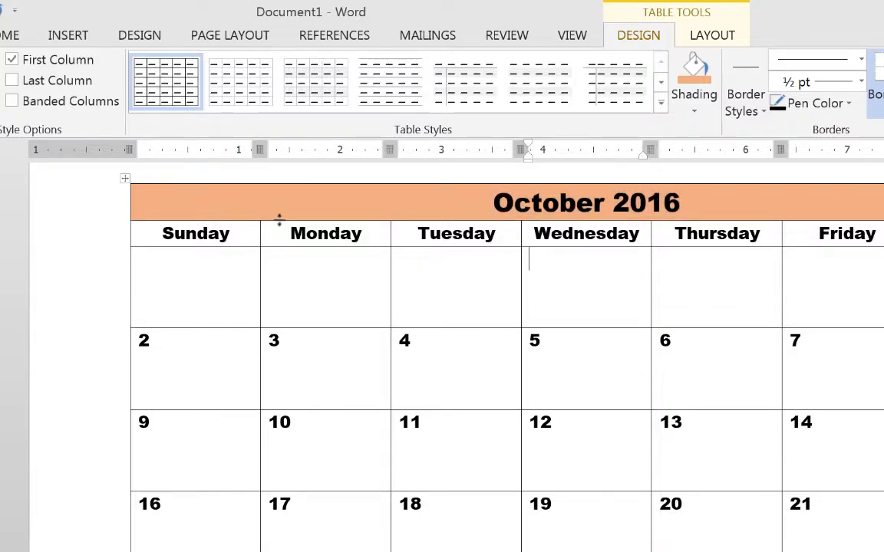
Step: Shade the alternating week rows starting with 2, 16 and 30 in the same light orange as the title row
{"action": "left_click", "coordinate": [67, 342]}
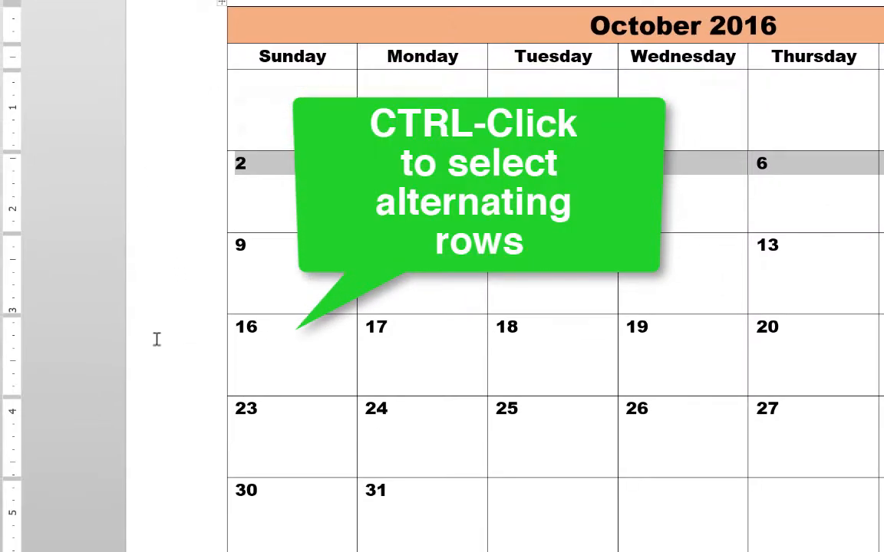
{"action": "left_click", "coordinate": [157, 339], "text": "ctrl"}
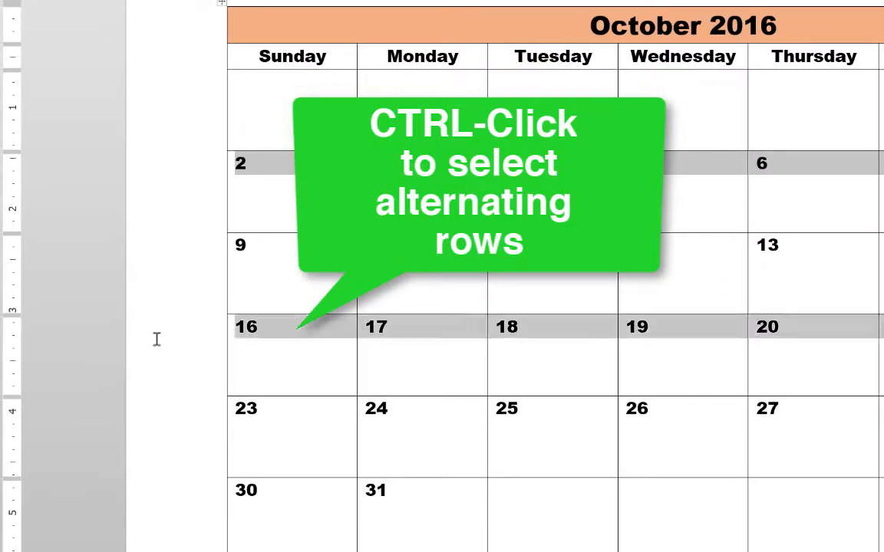
{"action": "left_click", "coordinate": [162, 496], "text": "ctrl"}
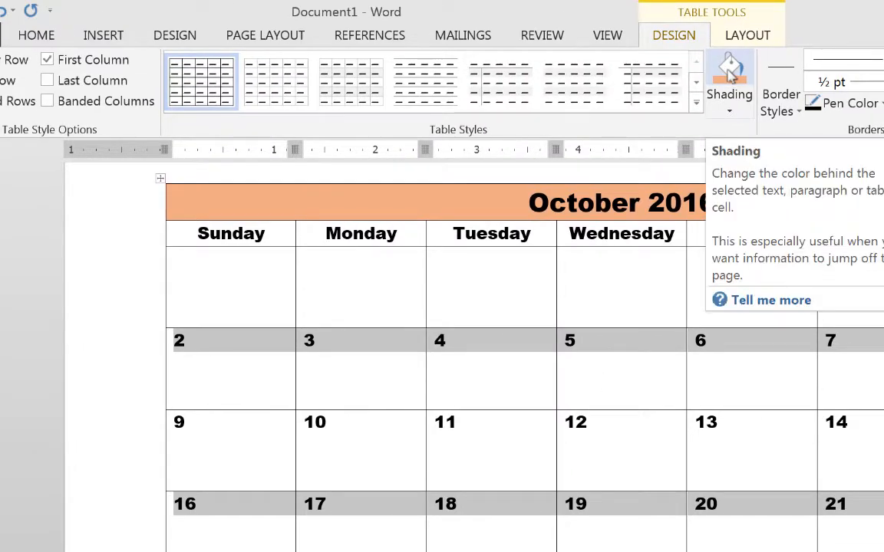
{"action": "left_click", "coordinate": [730, 70]}
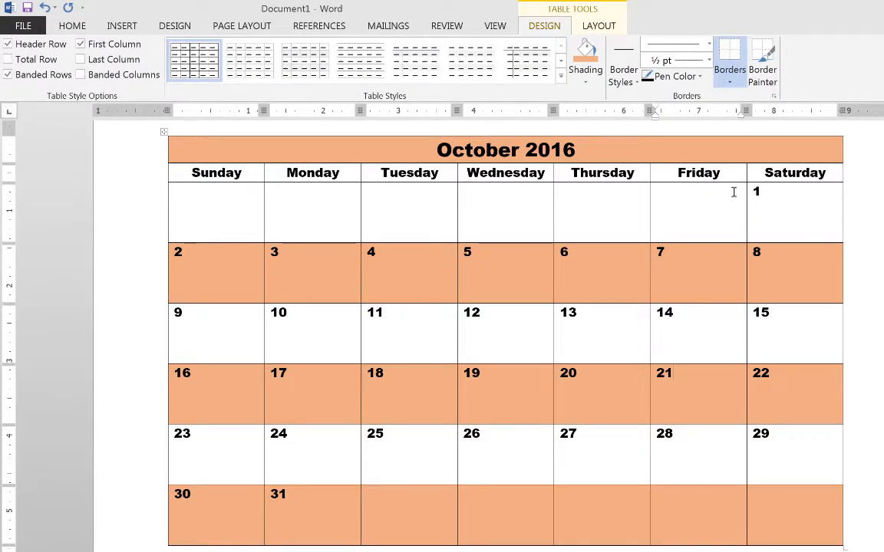
Step: Shade the weekday heading row with the dark orange theme colour in the fourth shade down
{"action": "left_click", "coordinate": [120, 178]}
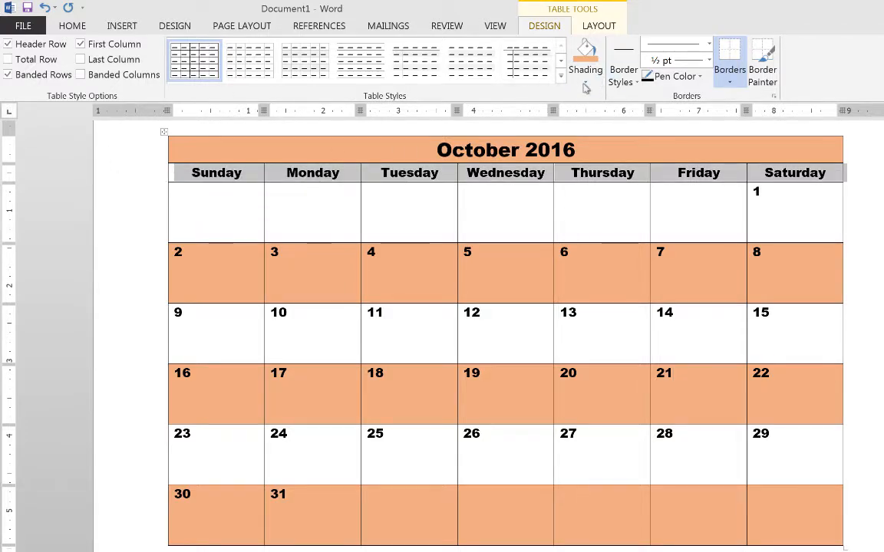
{"action": "left_click", "coordinate": [585, 80]}
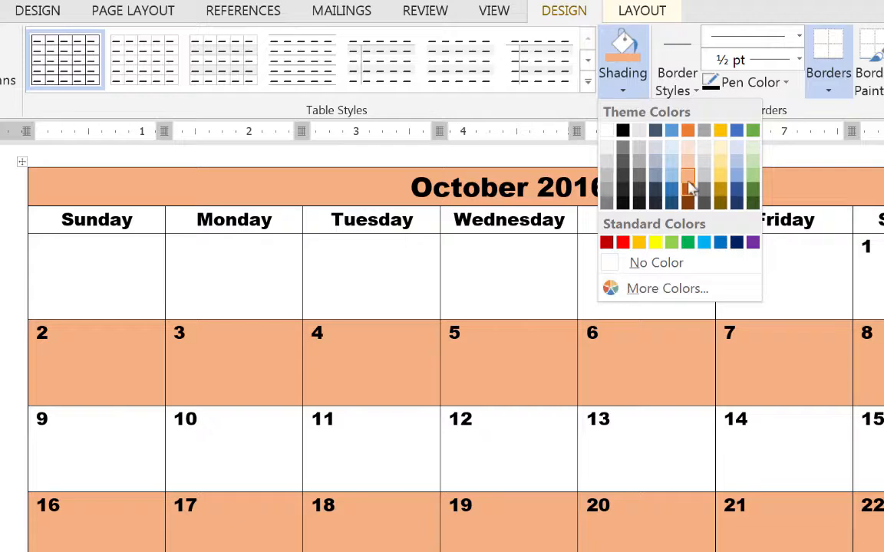
{"action": "left_click", "coordinate": [688, 192]}
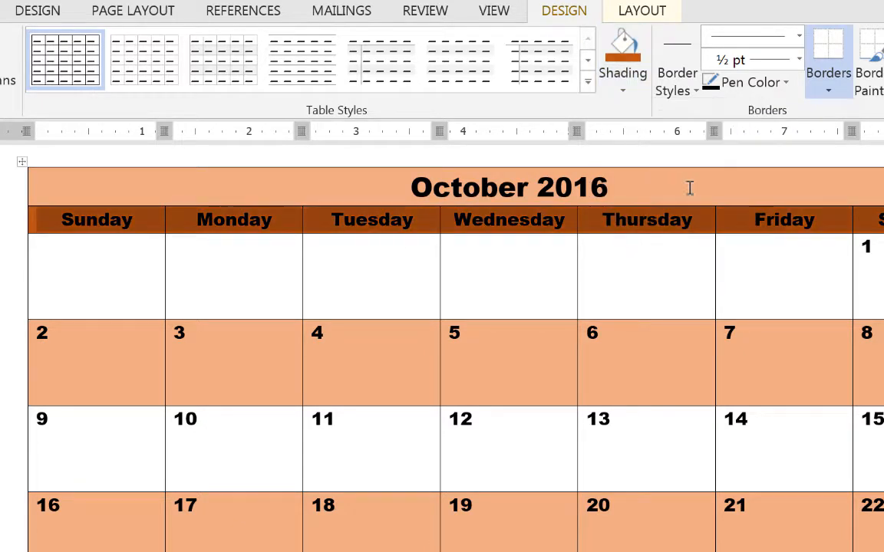
{"action": "left_click", "coordinate": [700, 381]}
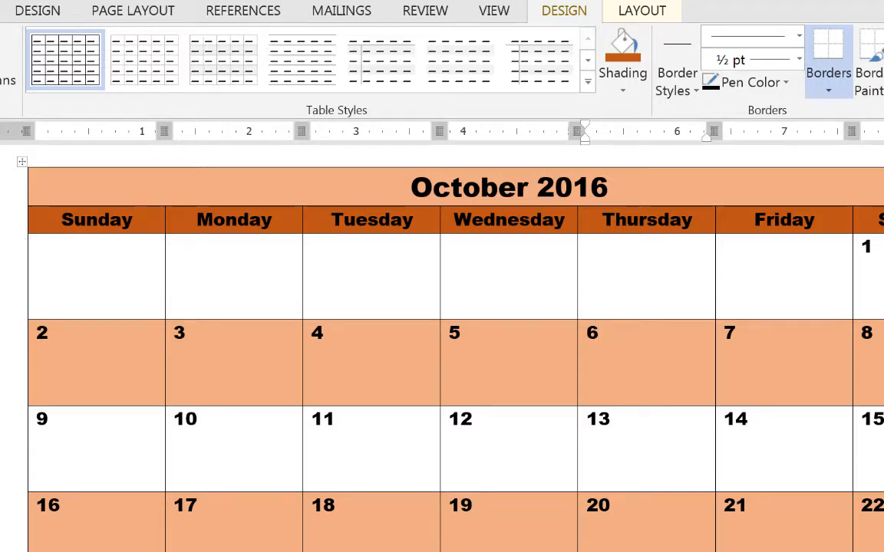
Step: Change the font colour of the weekday names in the heading row to white
{"action": "left_click", "coordinate": [19, 220]}
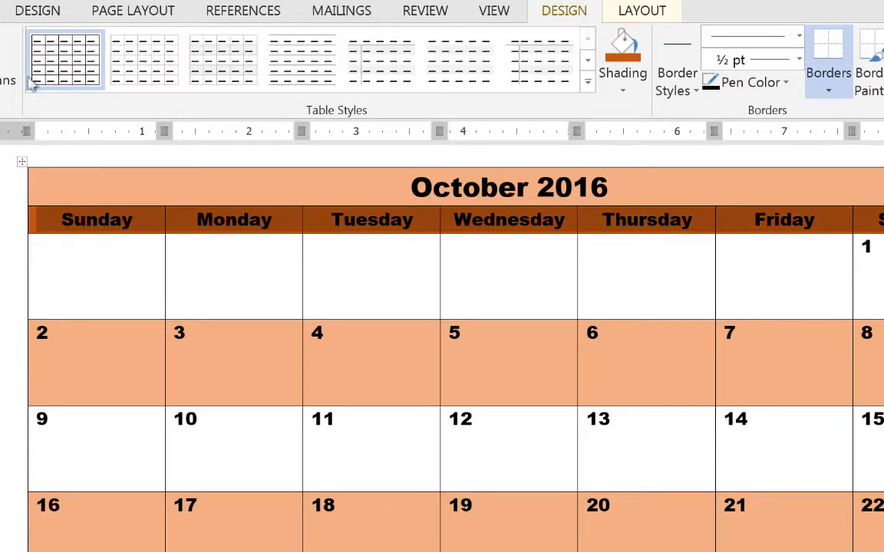
{"action": "right_click", "coordinate": [106, 224]}
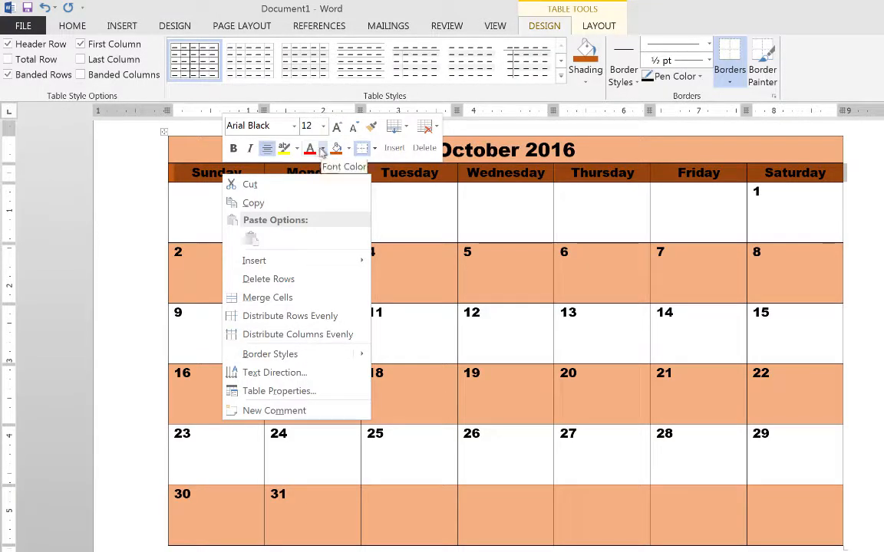
{"action": "left_click", "coordinate": [322, 150]}
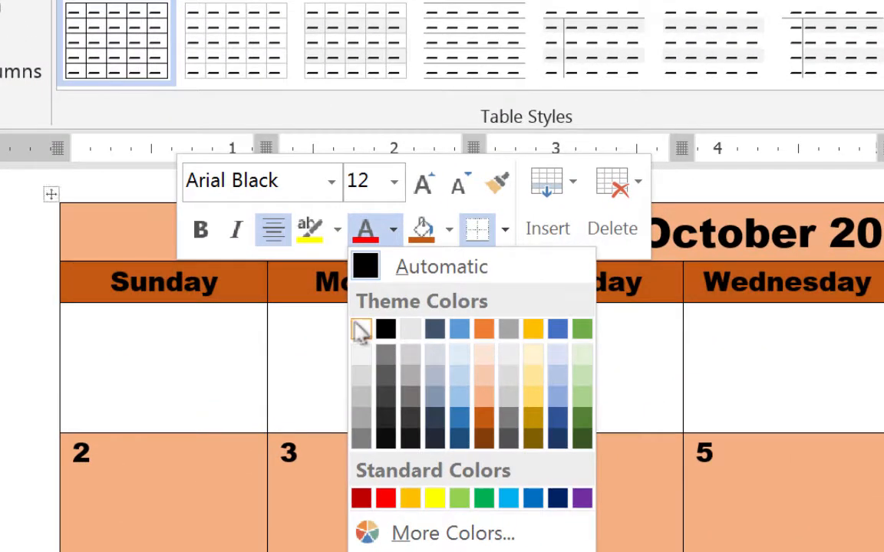
{"action": "left_click", "coordinate": [361, 330]}
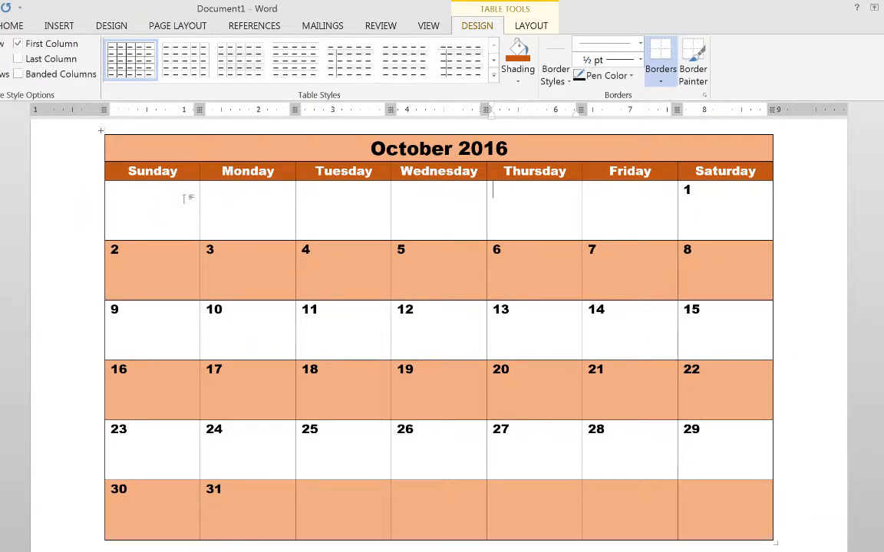
Step: Select the whole calendar table and open its Borders and Shading settings from the table properties
{"action": "scroll", "coordinate": [807, 325], "scroll_direction": "down", "scroll_amount": 1}
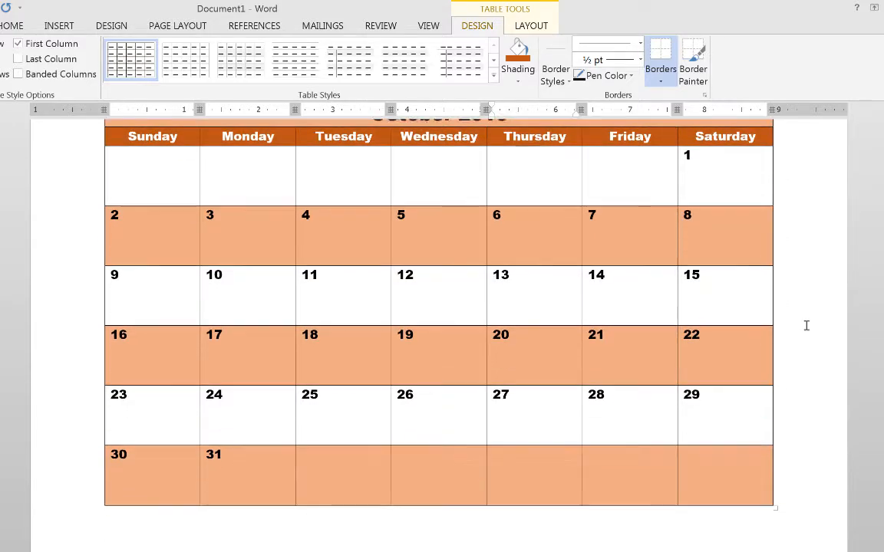
{"action": "scroll", "coordinate": [807, 325], "scroll_direction": "up", "scroll_amount": 1}
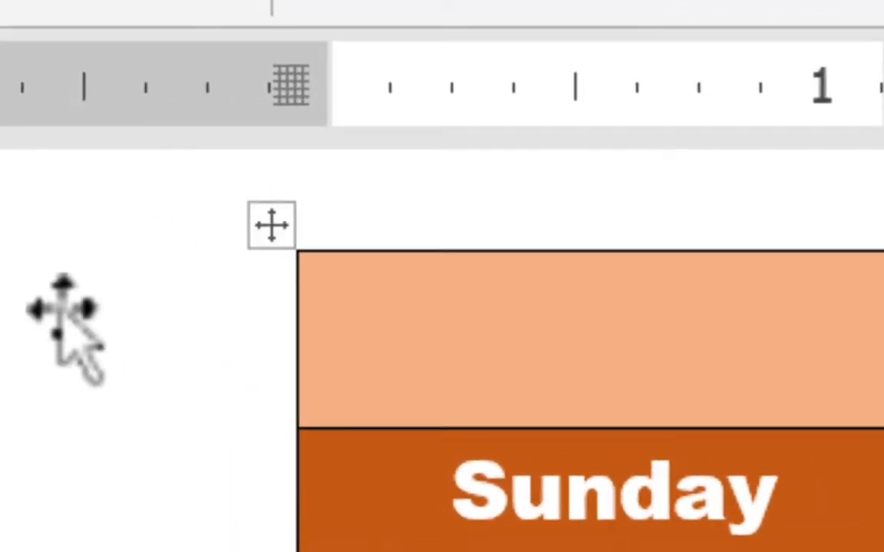
{"action": "left_click", "coordinate": [272, 217]}
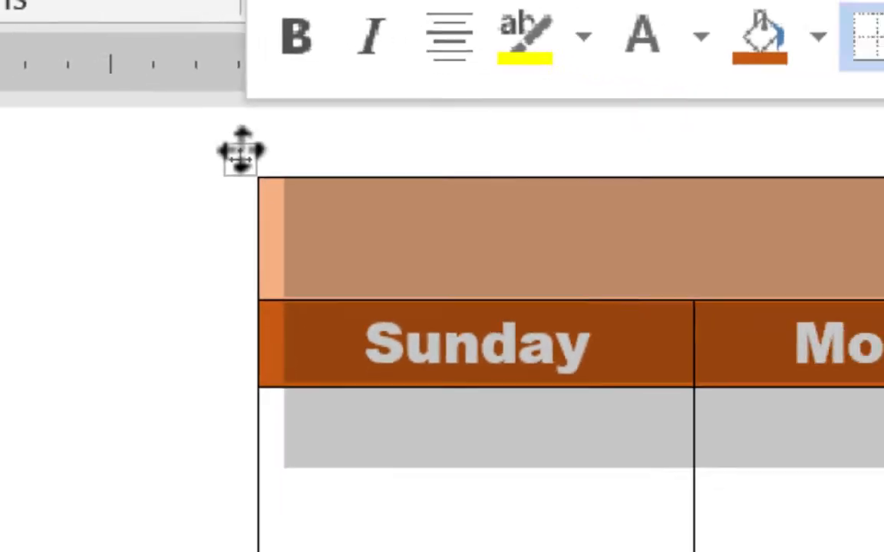
{"action": "right_click", "coordinate": [272, 216]}
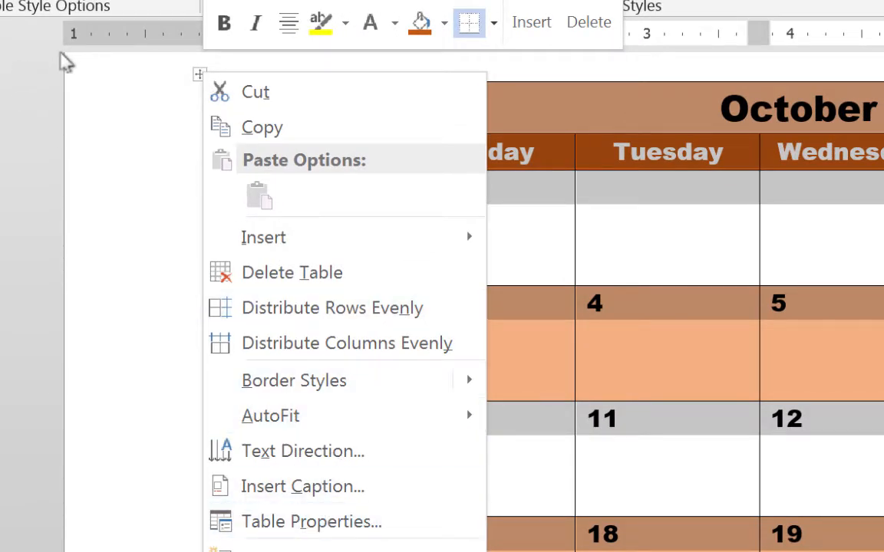
{"action": "left_click", "coordinate": [165, 113]}
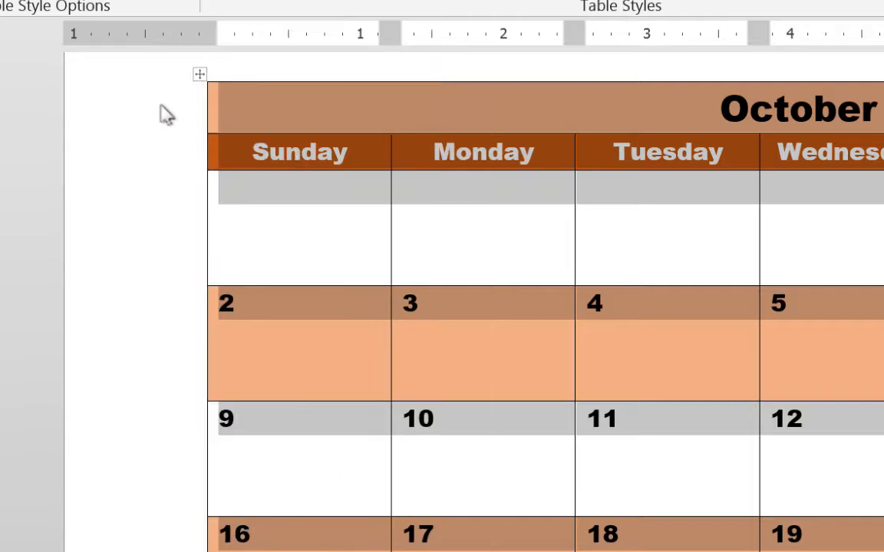
{"action": "left_click", "coordinate": [199, 72]}
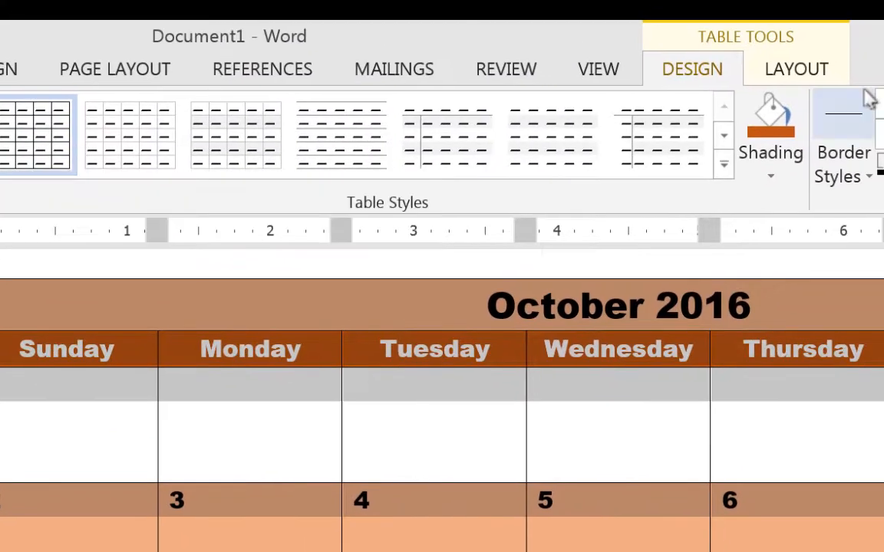
{"action": "left_click", "coordinate": [824, 67]}
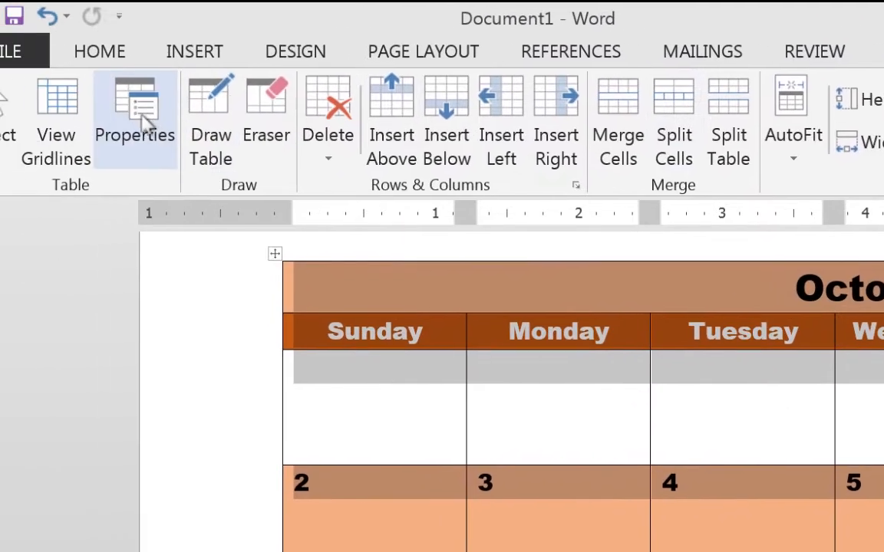
{"action": "left_click", "coordinate": [178, 116]}
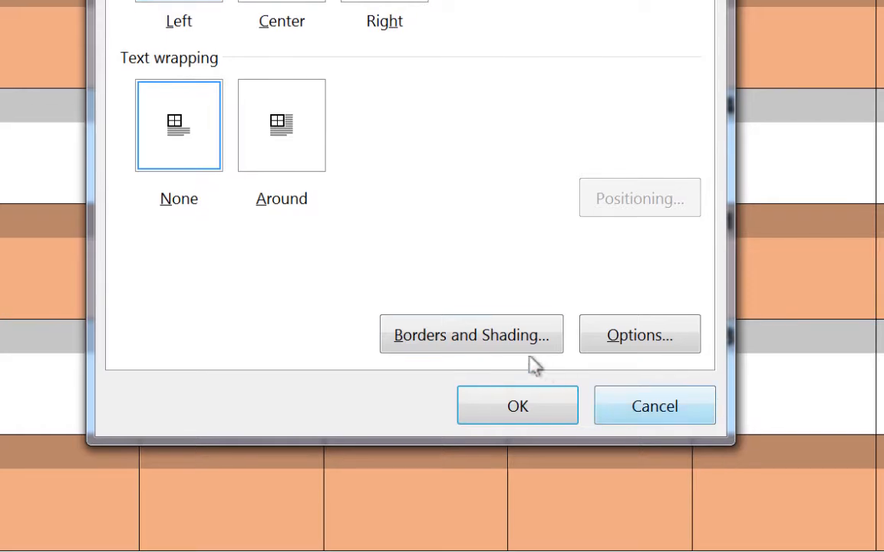
{"action": "left_click", "coordinate": [516, 350]}
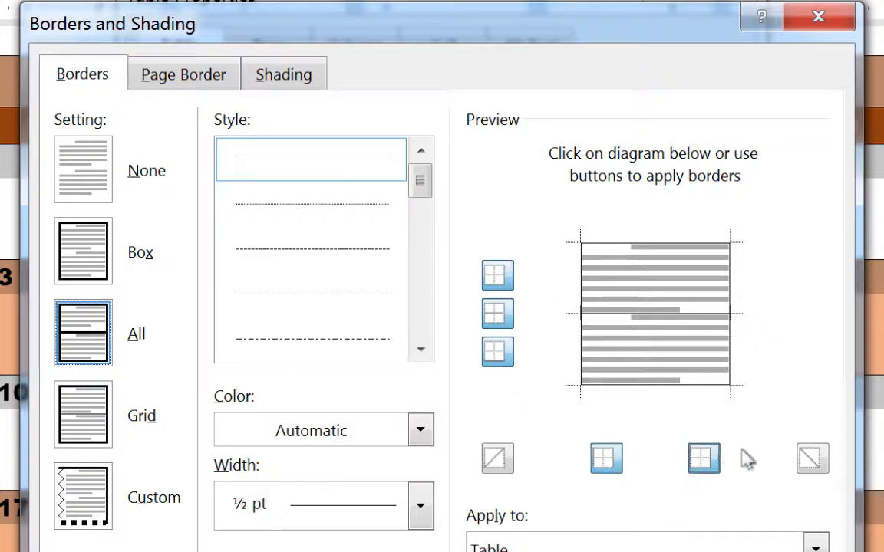
Step: Apply 2 ¼ pt borders to the whole table in the dark orange used for the weekday row and deselect it
{"action": "left_click", "coordinate": [421, 509]}
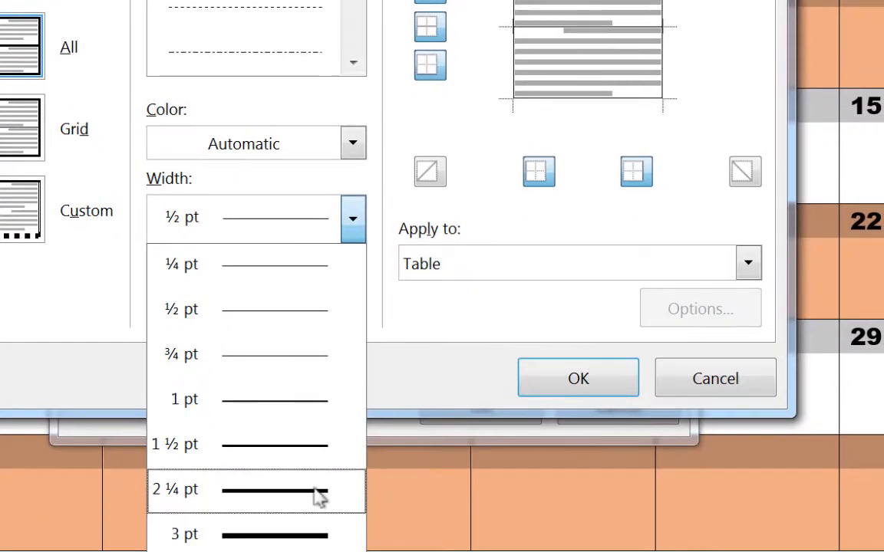
{"action": "left_click", "coordinate": [372, 551]}
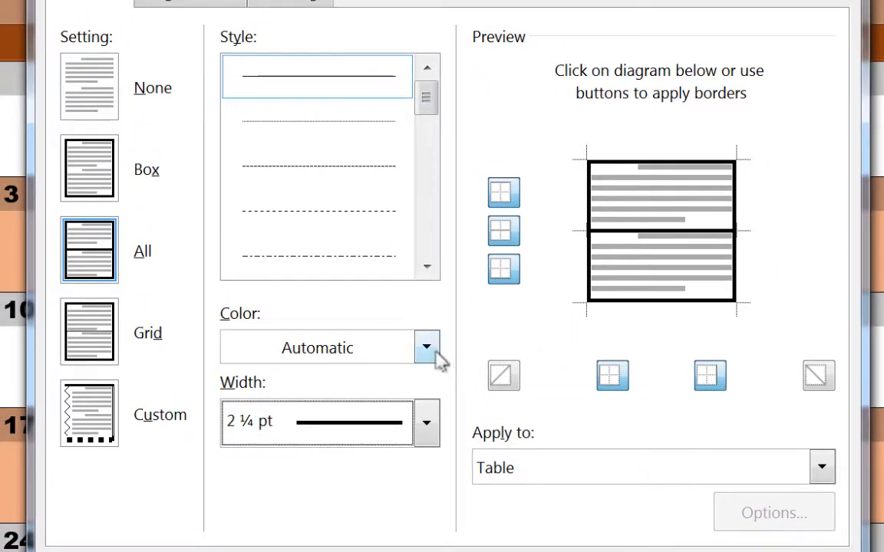
{"action": "left_click", "coordinate": [426, 347]}
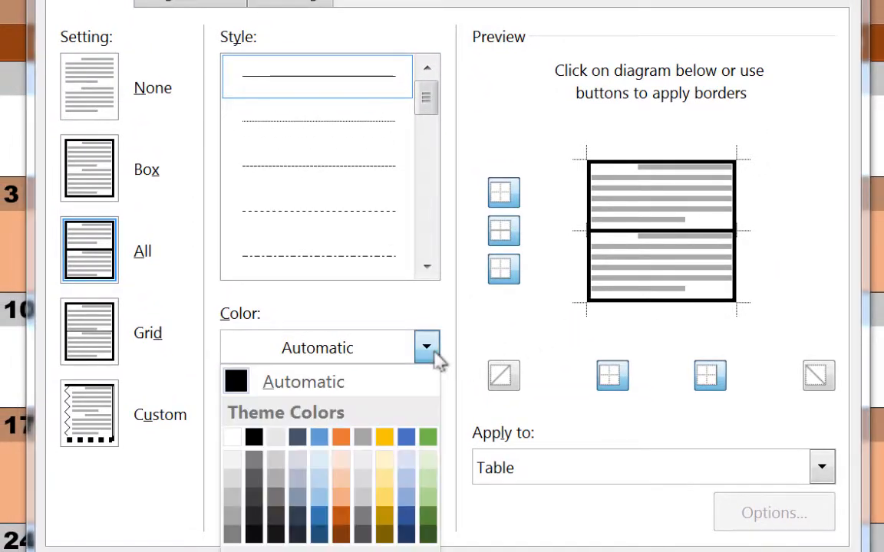
{"action": "left_click", "coordinate": [342, 516]}
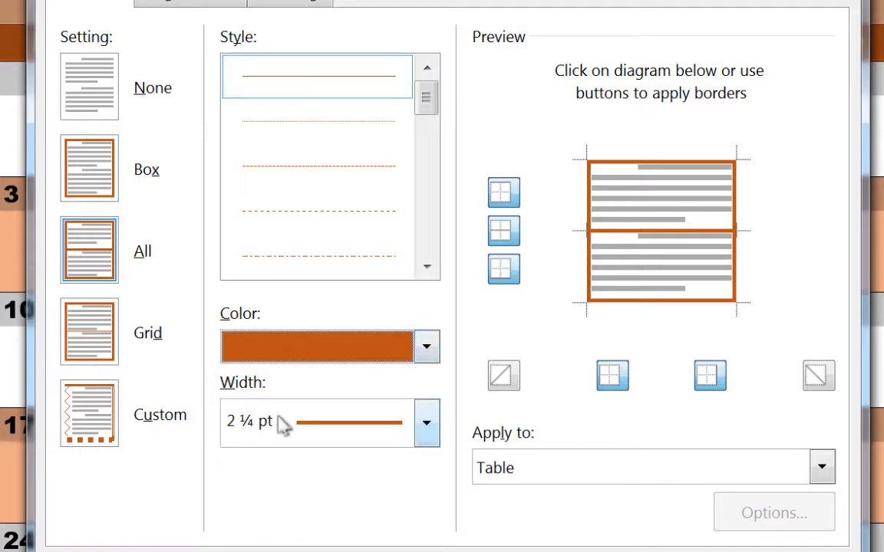
{"action": "key", "text": "Return"}
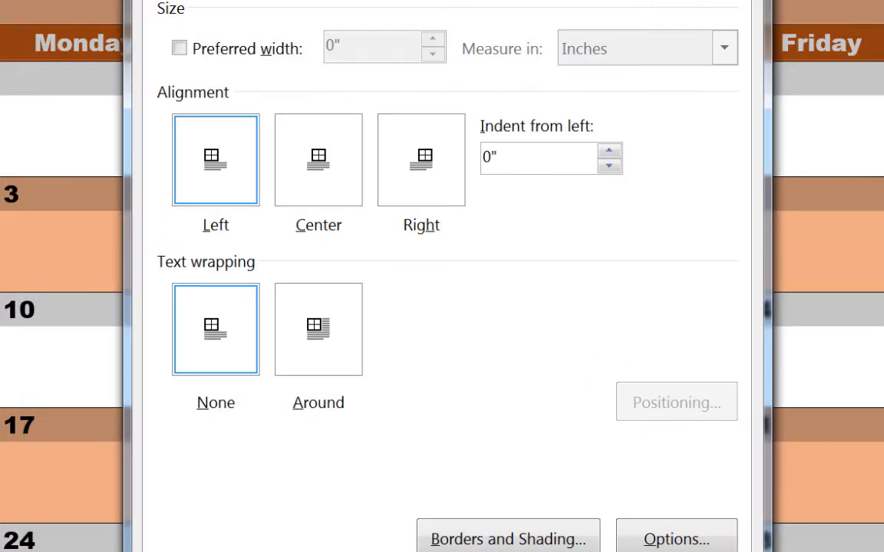
{"action": "left_click", "coordinate": [563, 551]}
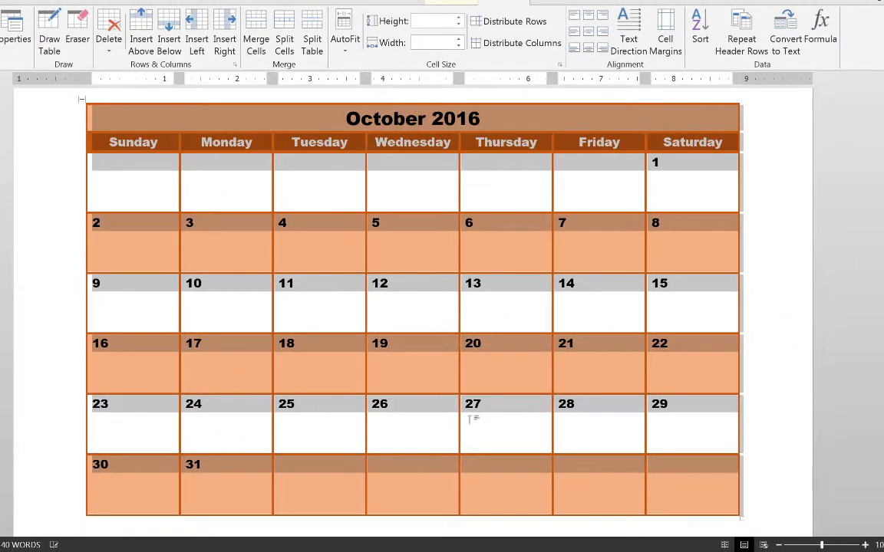
{"action": "scroll", "coordinate": [721, 322], "scroll_direction": "up", "scroll_amount": 2}
{"action": "left_click", "coordinate": [789, 229]}
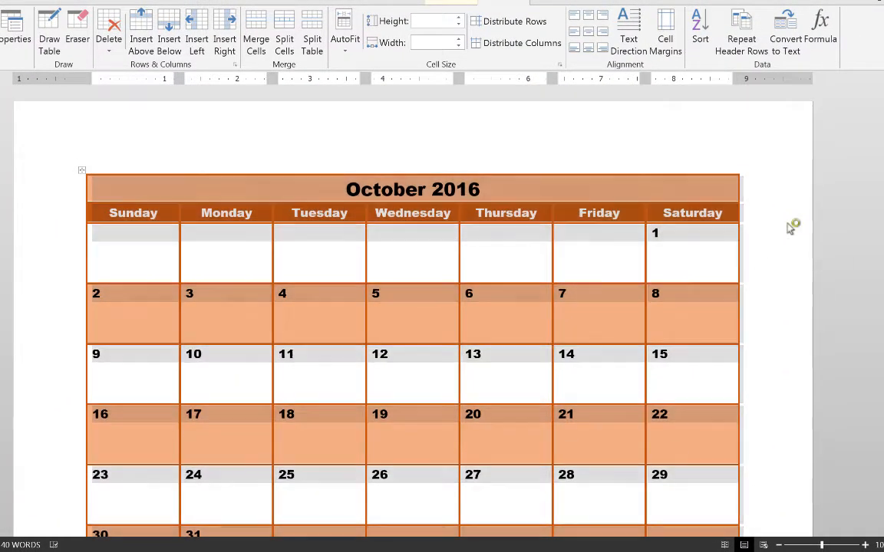
{"action": "scroll", "coordinate": [789, 294], "scroll_direction": "down", "scroll_amount": 3}
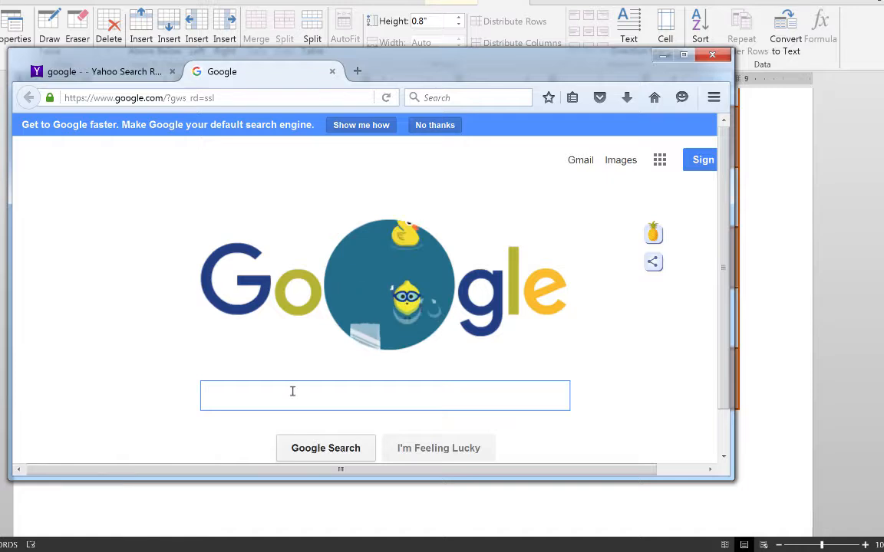
Step: Search Google for "pumpkins" in the web browser and show the image results
{"action": "type", "text": "pum"}
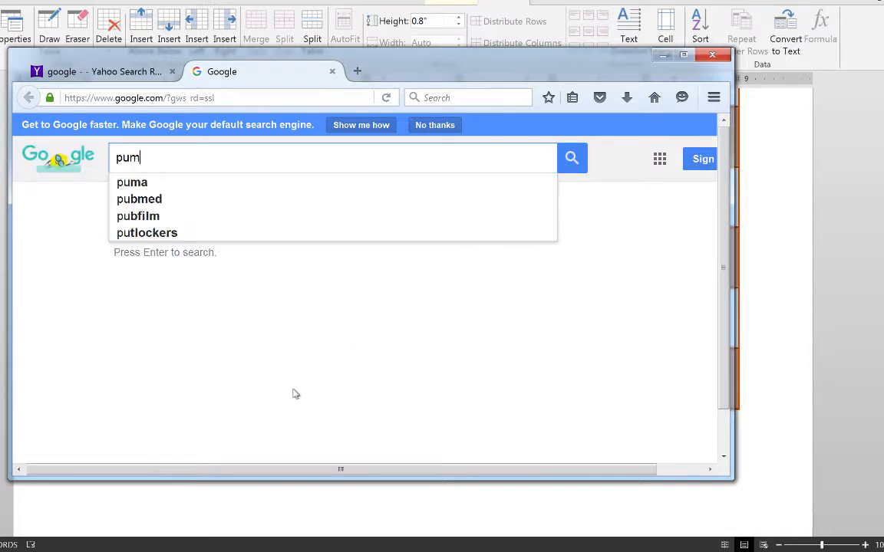
{"action": "type", "text": "pkins"}
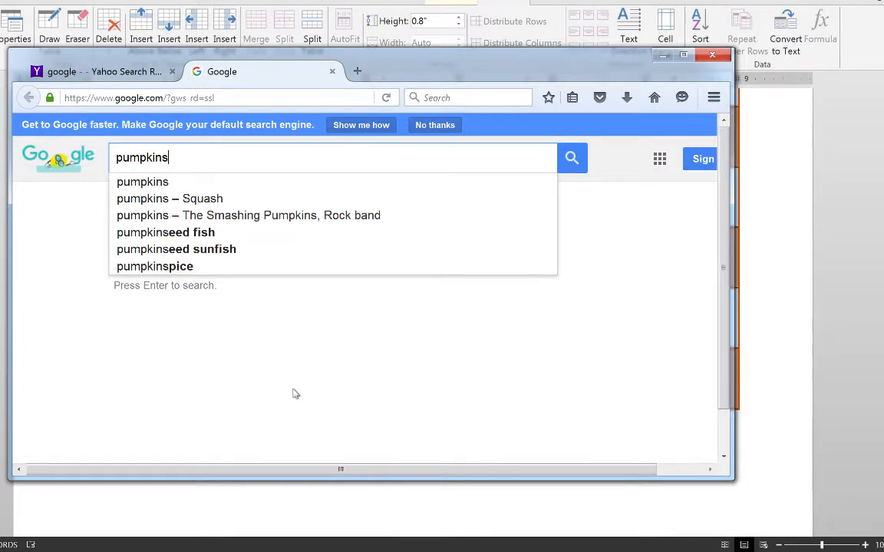
{"action": "key", "text": "Return"}
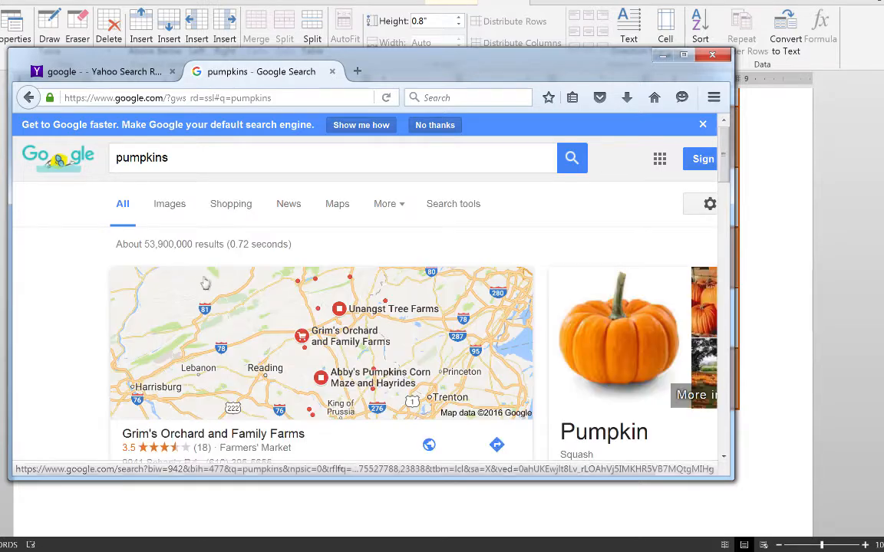
{"action": "left_click", "coordinate": [169, 204]}
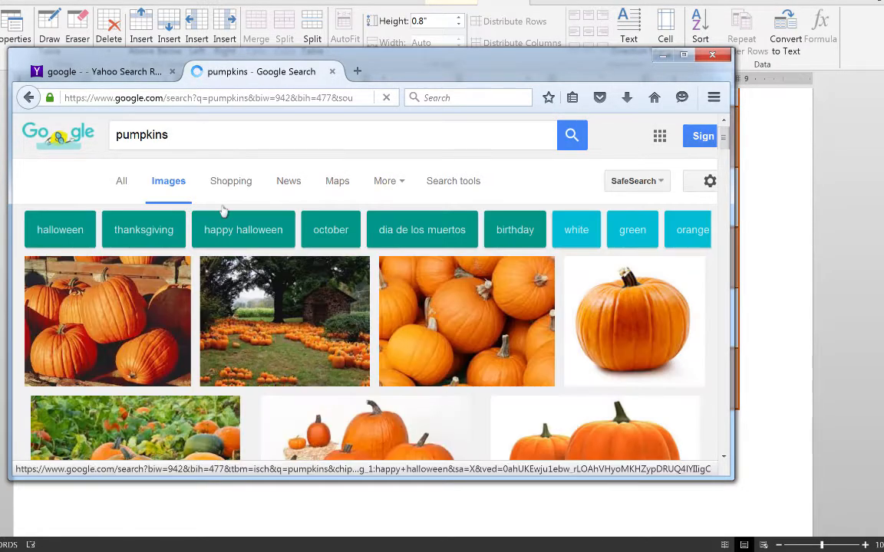
Step: Look through the pumpkin image results for a picture suitable for the October calendar
{"action": "scroll", "coordinate": [421, 261], "scroll_direction": "down", "scroll_amount": 3}
{"action": "scroll", "coordinate": [421, 261], "scroll_direction": "down", "scroll_amount": 5}
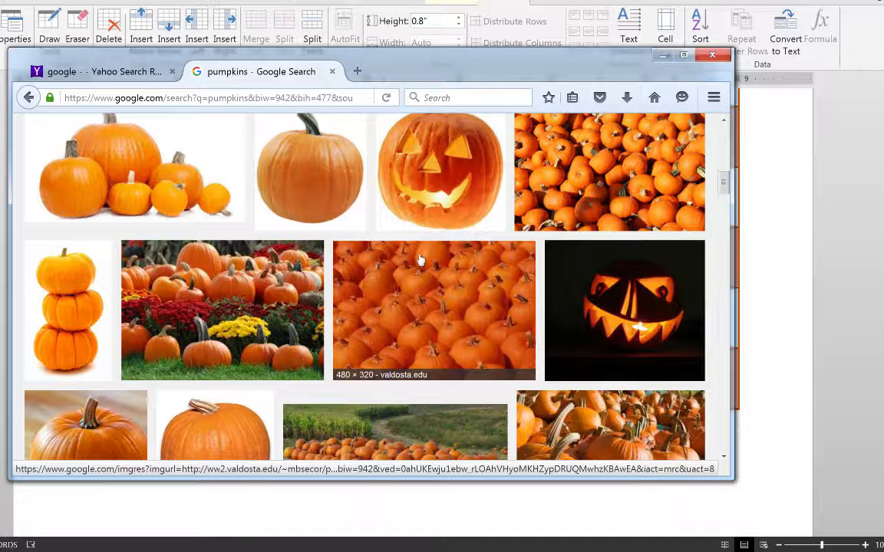
{"action": "scroll", "coordinate": [421, 261], "scroll_direction": "down", "scroll_amount": 3}
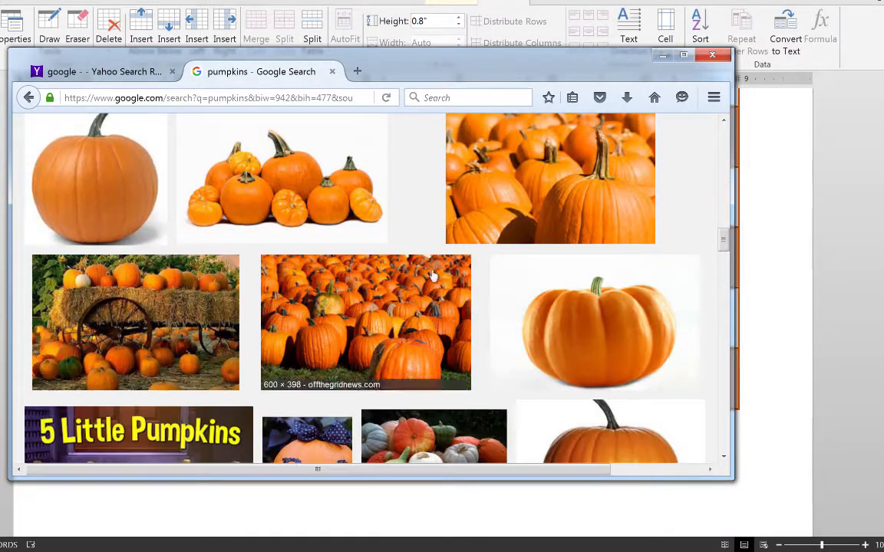
{"action": "scroll", "coordinate": [435, 280], "scroll_direction": "down", "scroll_amount": 5}
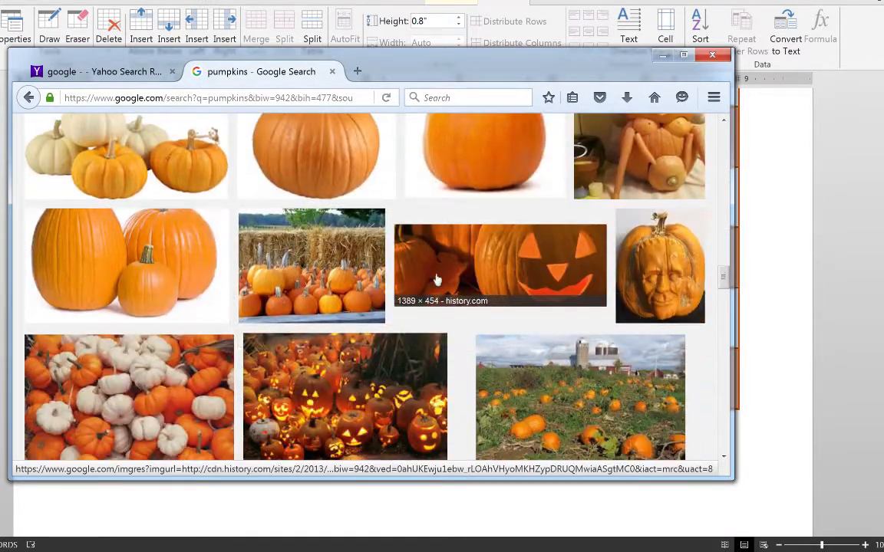
{"action": "scroll", "coordinate": [435, 280], "scroll_direction": "down", "scroll_amount": 5}
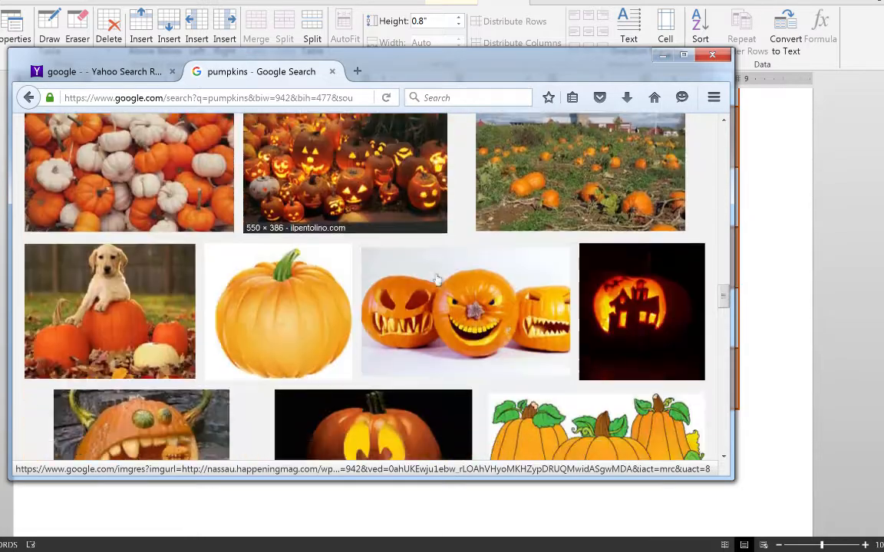
{"action": "scroll", "coordinate": [435, 280], "scroll_direction": "up", "scroll_amount": 6}
{"action": "scroll", "coordinate": [435, 280], "scroll_direction": "down", "scroll_amount": 4}
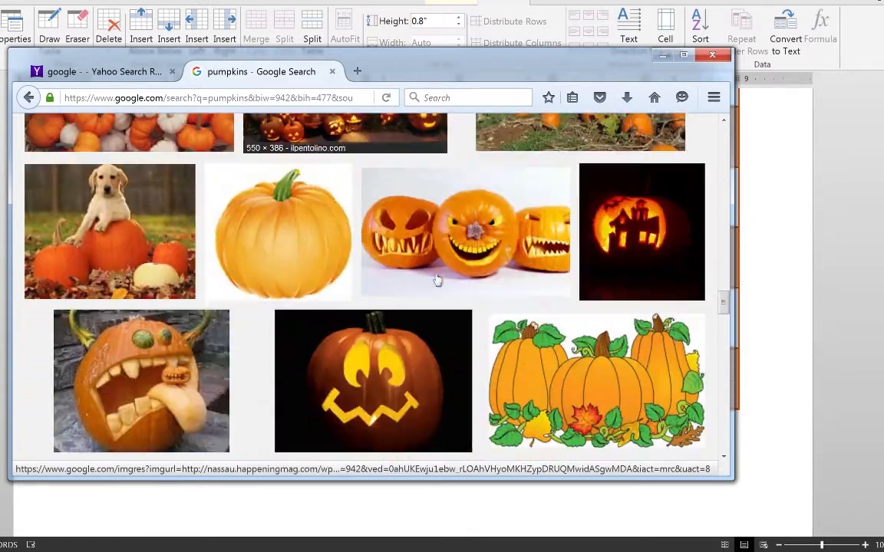
{"action": "scroll", "coordinate": [435, 280], "scroll_direction": "up", "scroll_amount": 2}
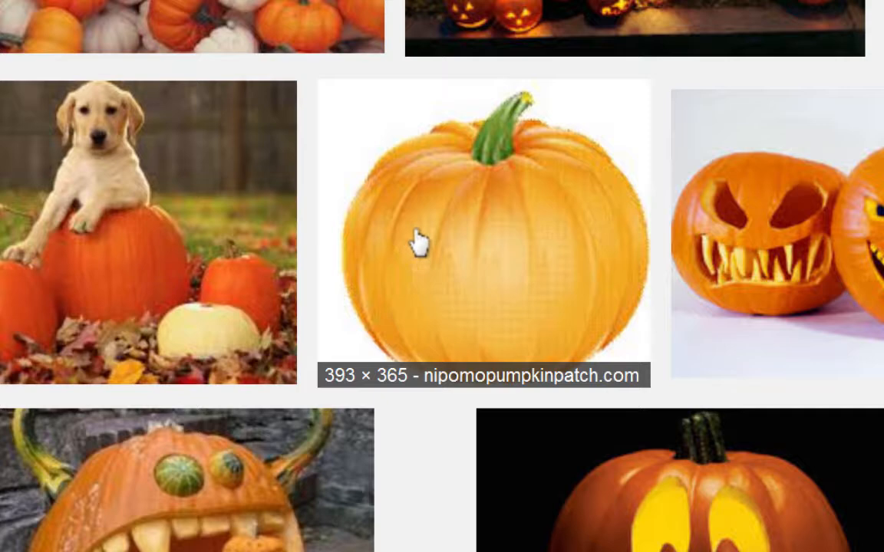
Step: Find the smiling carved pumpkin from pngall.com in the image results, open its larger preview and copy the image
{"action": "scroll", "coordinate": [414, 234], "scroll_direction": "up", "scroll_amount": 5}
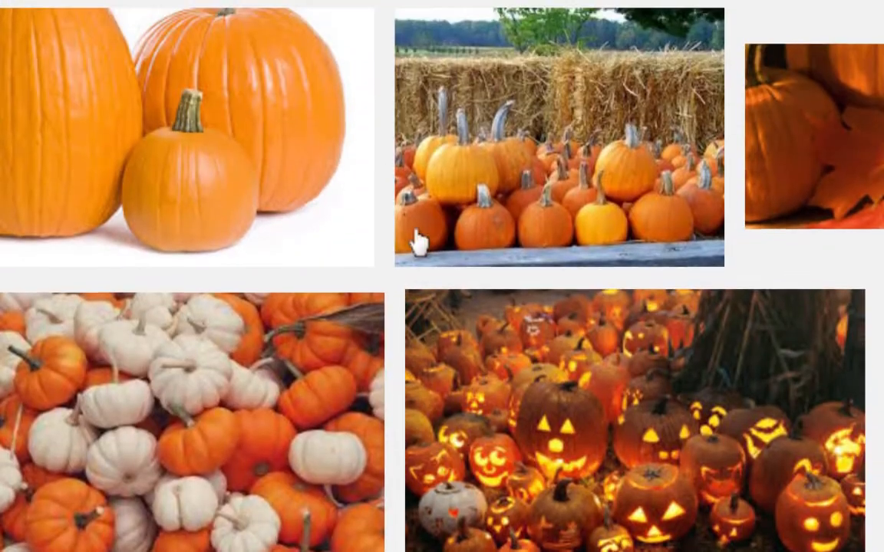
{"action": "scroll", "coordinate": [414, 234], "scroll_direction": "down", "scroll_amount": 10}
{"action": "scroll", "coordinate": [417, 242], "scroll_direction": "down", "scroll_amount": 5}
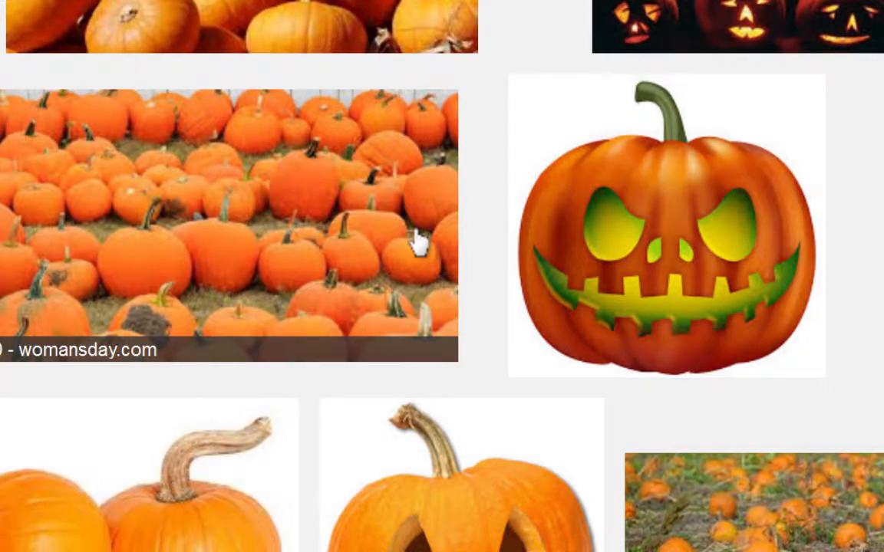
{"action": "scroll", "coordinate": [416, 242], "scroll_direction": "down", "scroll_amount": 5}
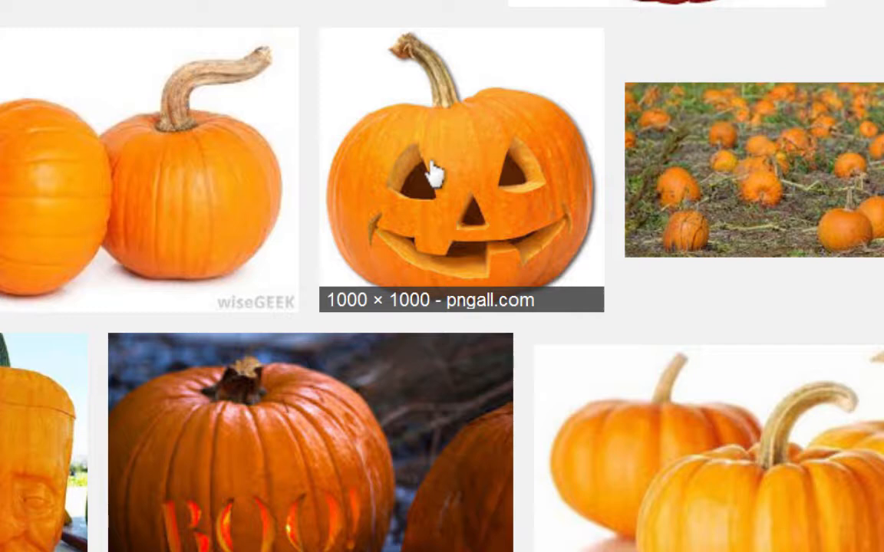
{"action": "left_click", "coordinate": [456, 158]}
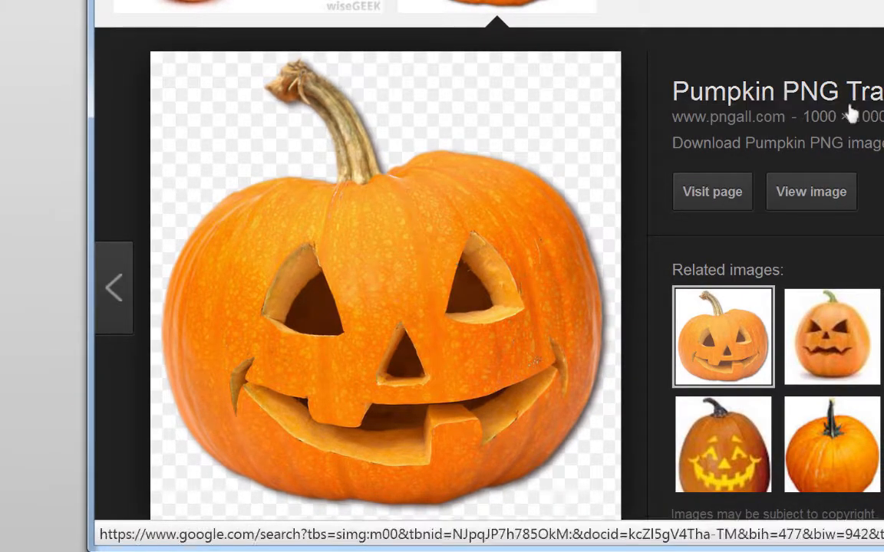
{"action": "right_click", "coordinate": [425, 219]}
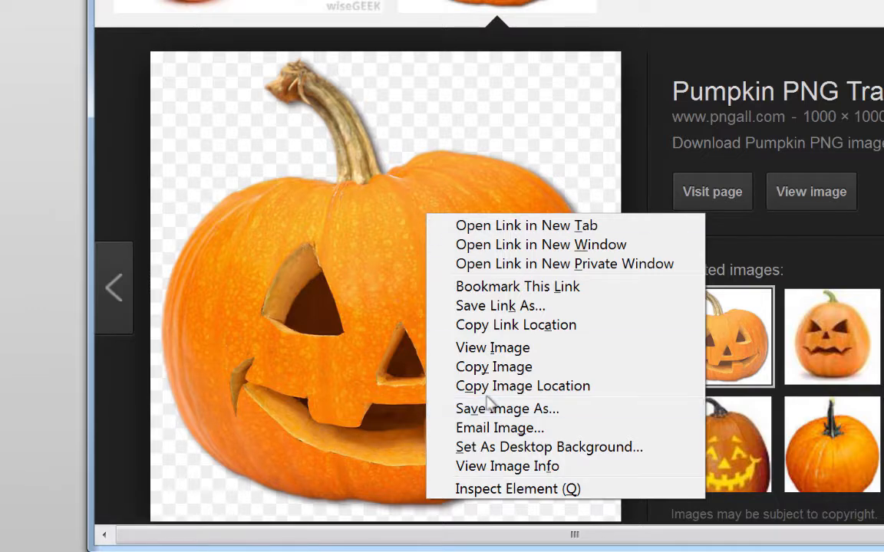
{"action": "left_click", "coordinate": [491, 369]}
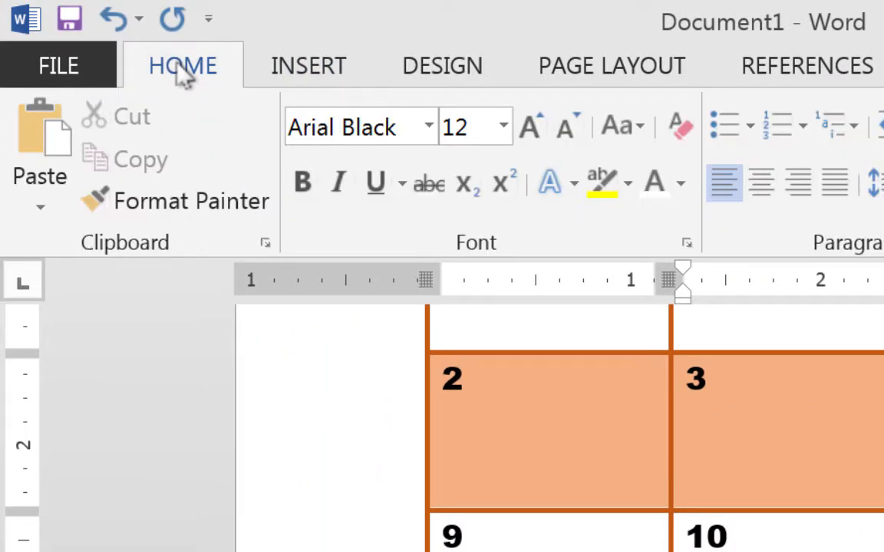
Step: Switch to Word, paste the copied pumpkin into the October 31 cell and shrink it to fit beside the number
{"action": "left_click", "coordinate": [40, 201]}
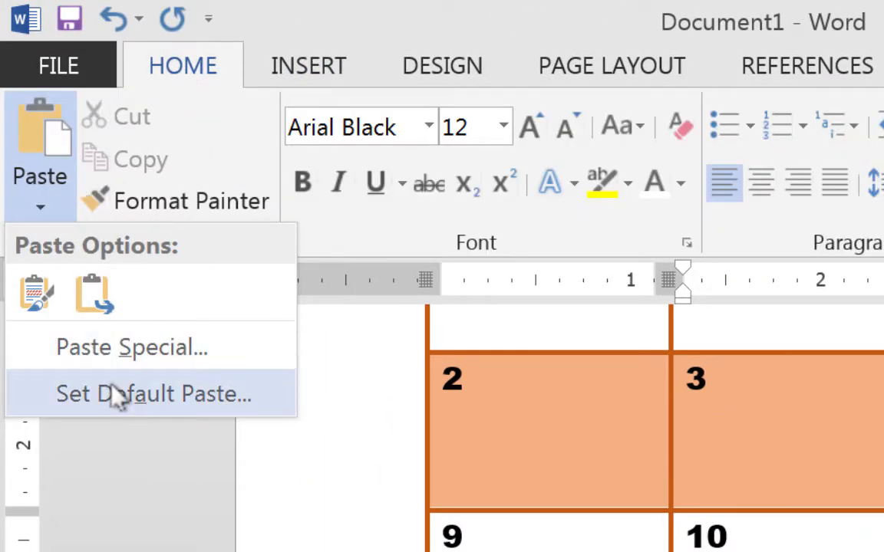
{"action": "left_click", "coordinate": [92, 293]}
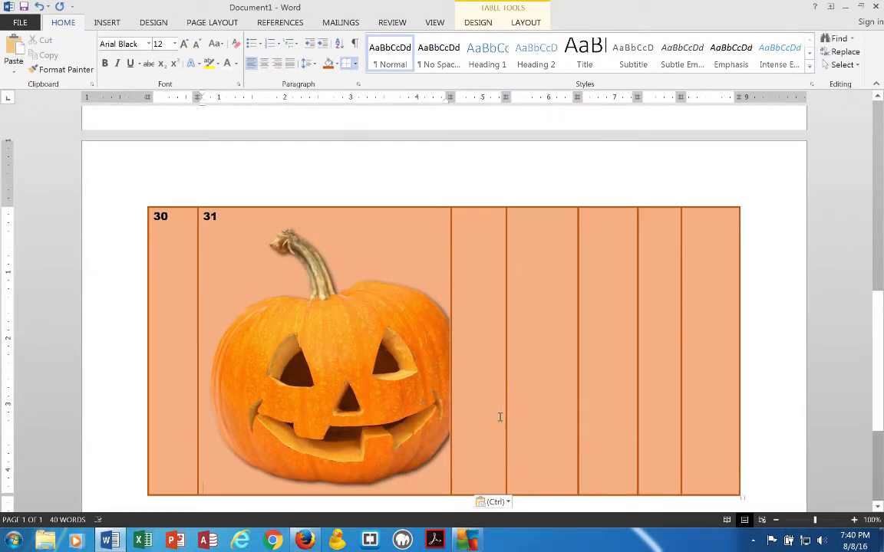
{"action": "left_click", "coordinate": [406, 337]}
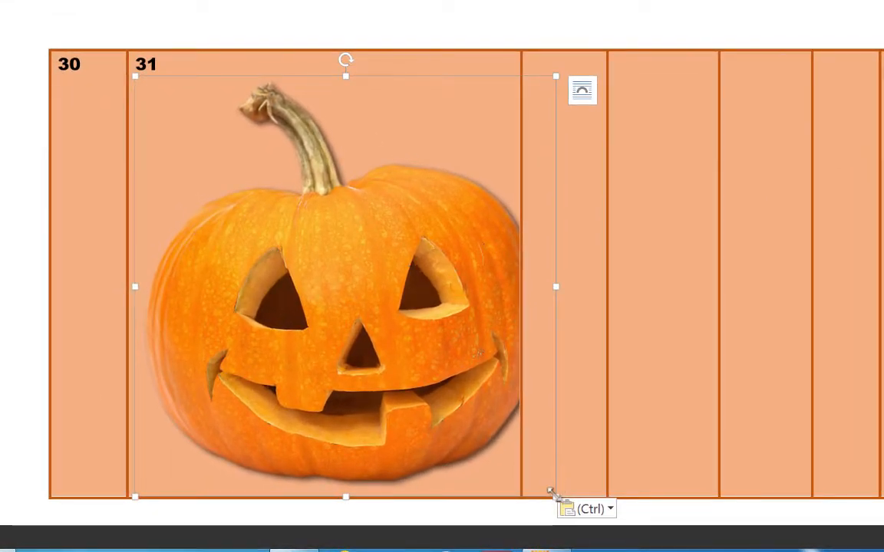
{"action": "left_click_drag", "start_coordinate": [554, 497], "coordinate": [237, 158]}
{"action": "scroll", "coordinate": [387, 290], "scroll_direction": "up", "scroll_amount": 3}
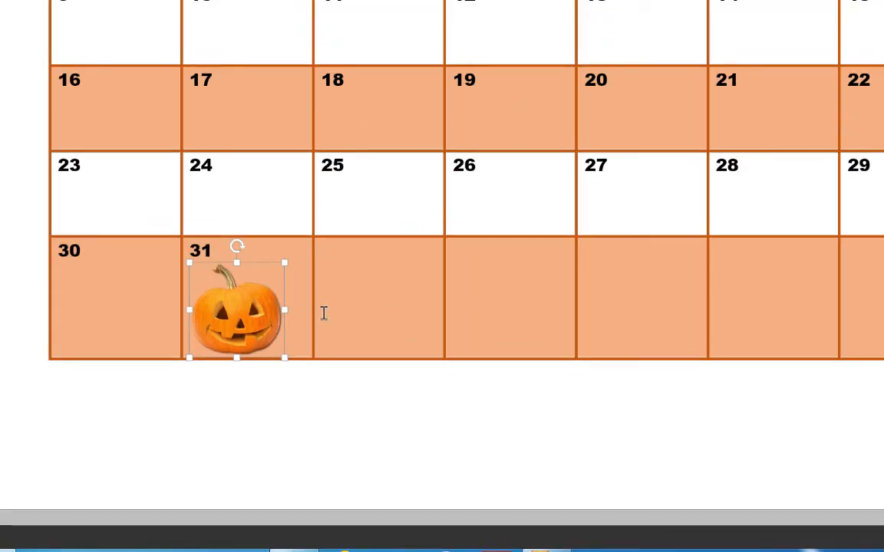
{"action": "left_click_drag", "start_coordinate": [287, 360], "coordinate": [257, 311]}
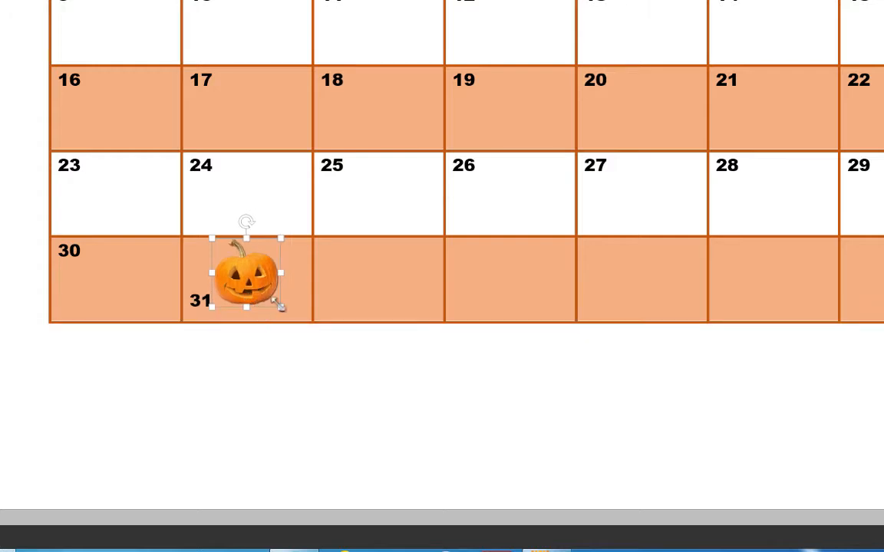
{"action": "left_click_drag", "start_coordinate": [281, 306], "coordinate": [267, 295]}
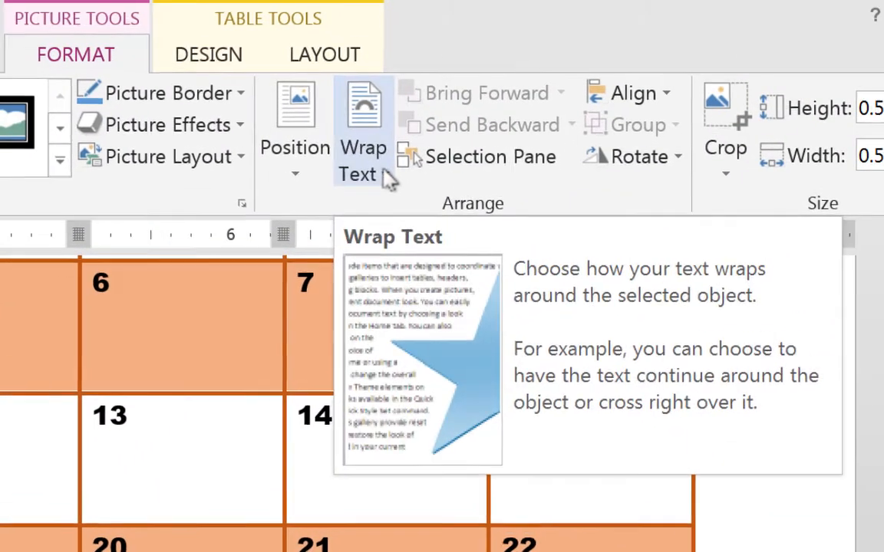
Step: Set the pumpkin's text wrapping to In Front of Text, then reposition and slightly enlarge it beside the 31 within the cell
{"action": "left_click", "coordinate": [383, 173]}
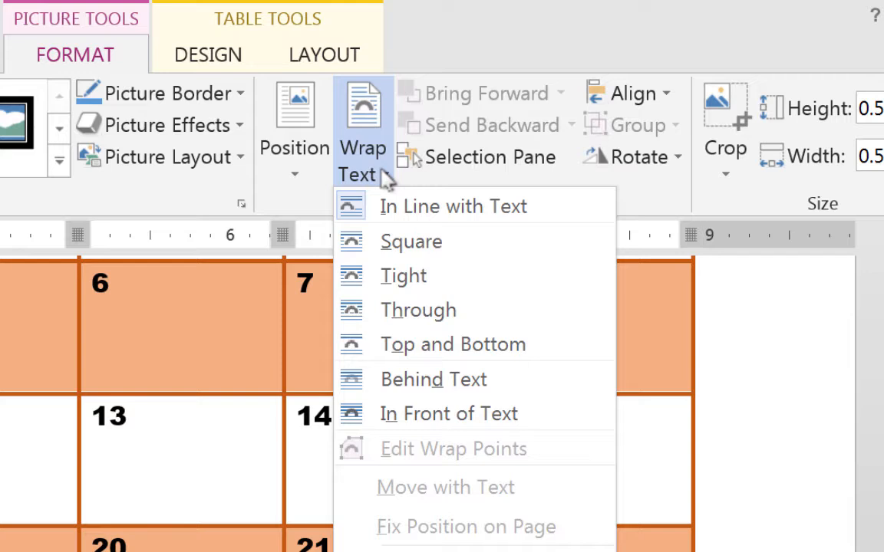
{"action": "left_click", "coordinate": [434, 414]}
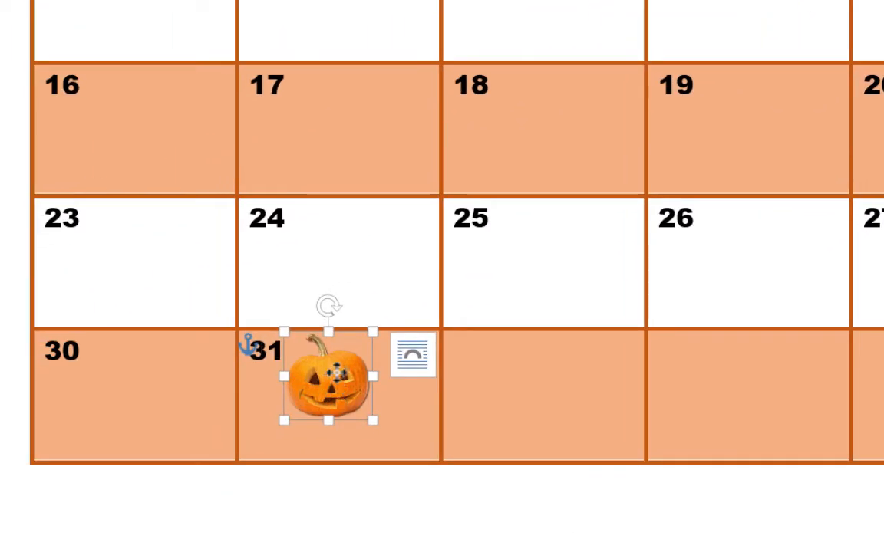
{"action": "left_click_drag", "start_coordinate": [337, 379], "coordinate": [379, 396]}
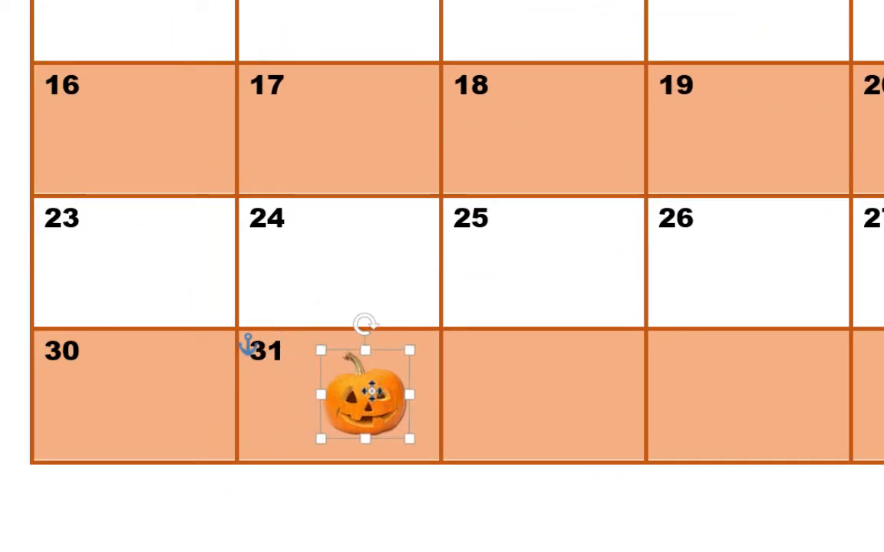
{"action": "left_click_drag", "start_coordinate": [320, 350], "coordinate": [303, 327]}
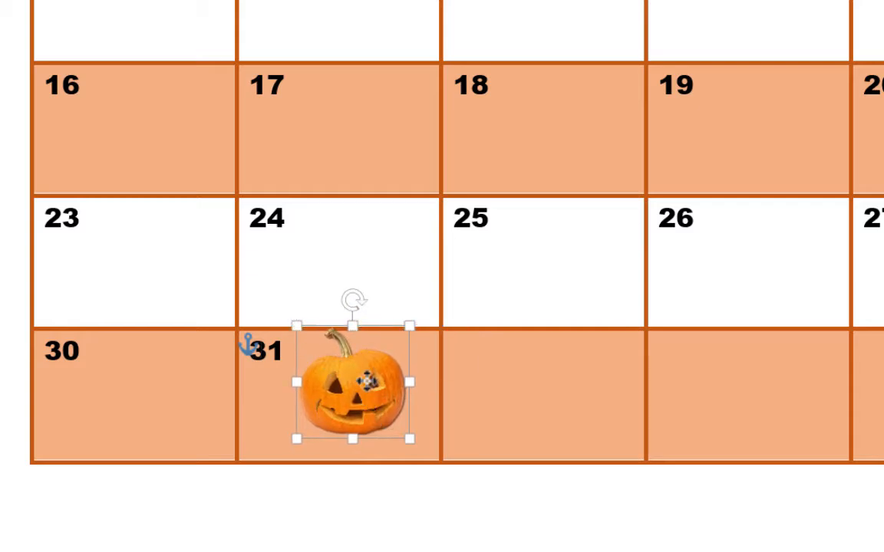
{"action": "left_click_drag", "start_coordinate": [403, 434], "coordinate": [415, 445]}
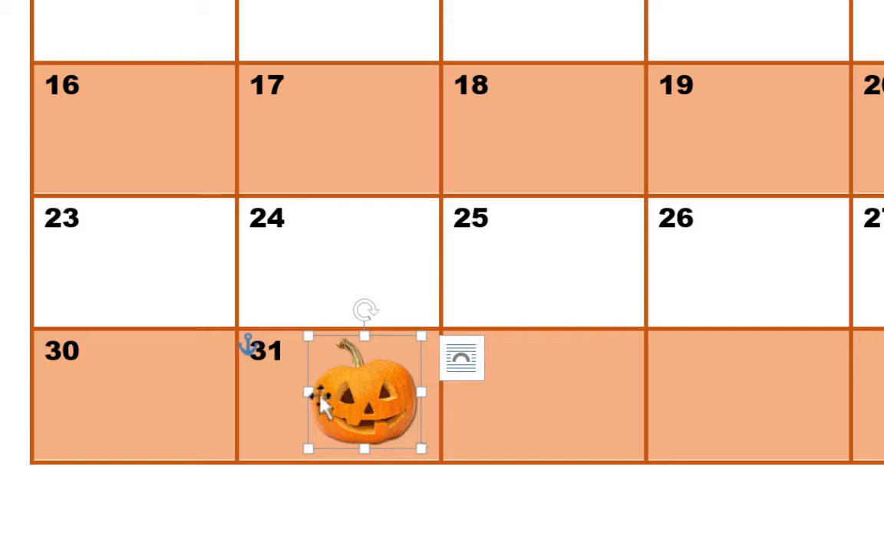
Step: Select the number 31 and change the shading of its cell to white
{"action": "left_click_drag", "start_coordinate": [253, 349], "coordinate": [274, 354]}
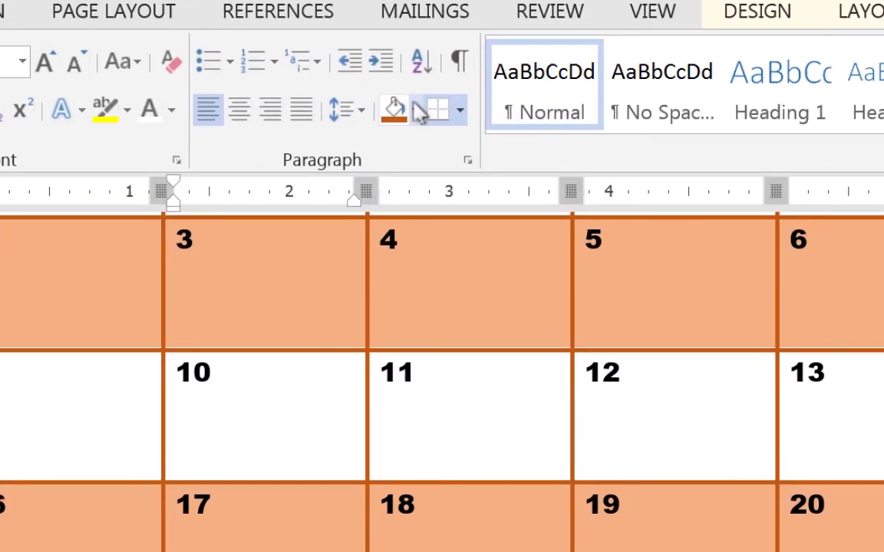
{"action": "left_click", "coordinate": [415, 114]}
{"action": "left_click", "coordinate": [394, 178]}
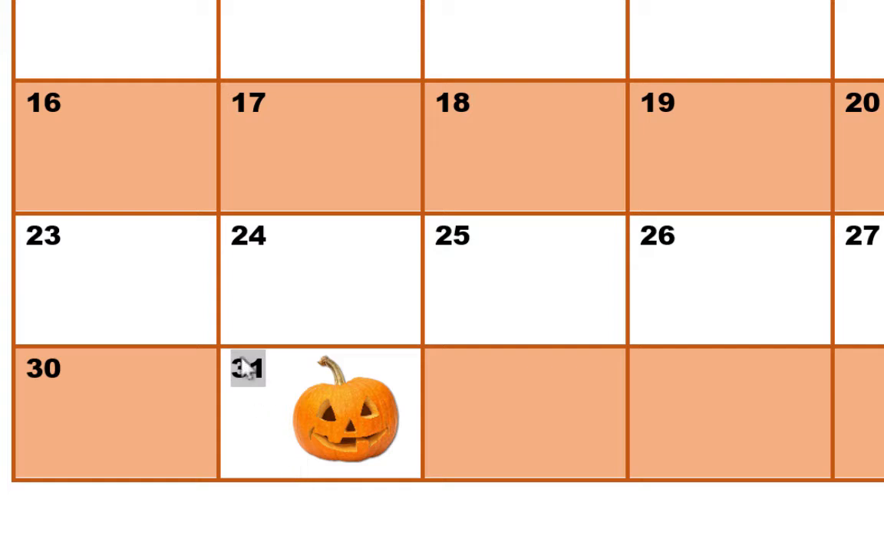
Step: Change the font colour of the number 31 to the dark orange theme shade and deselect it
{"action": "mouse_move", "coordinate": [249, 372]}
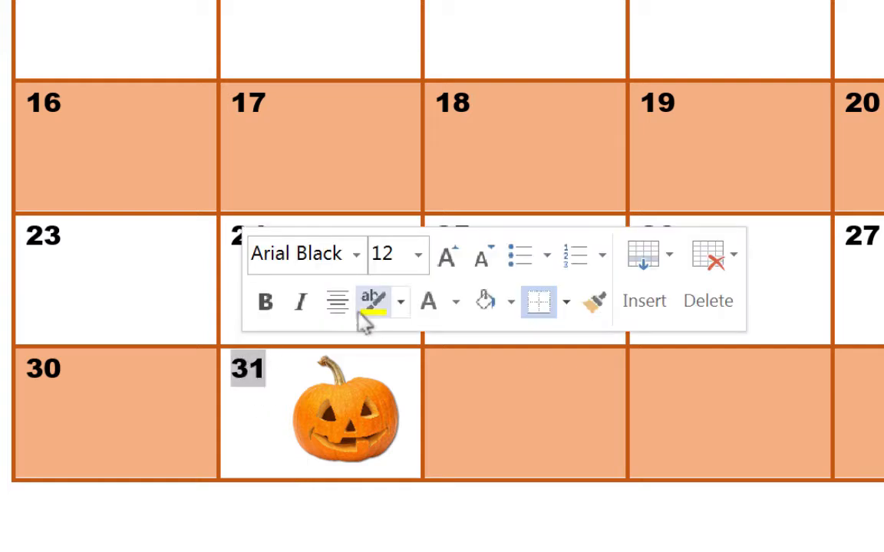
{"action": "left_click", "coordinate": [457, 306]}
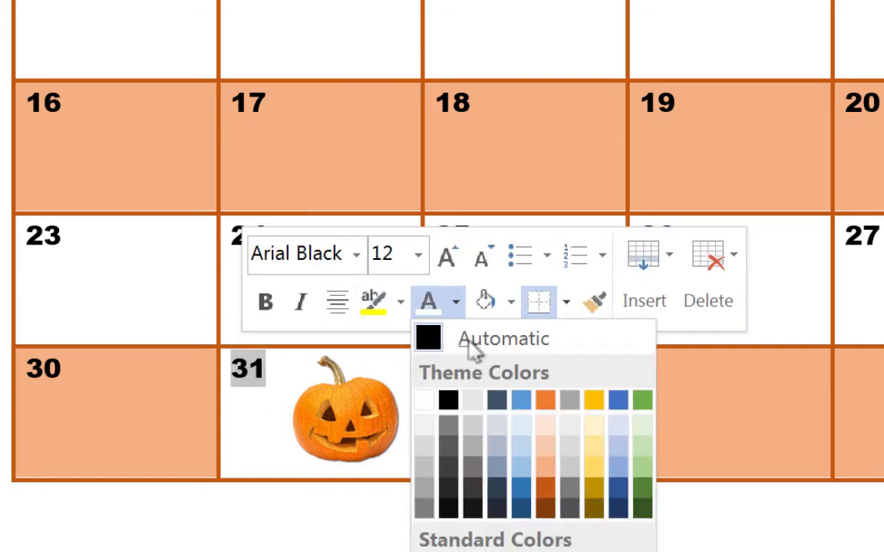
{"action": "left_click", "coordinate": [543, 484]}
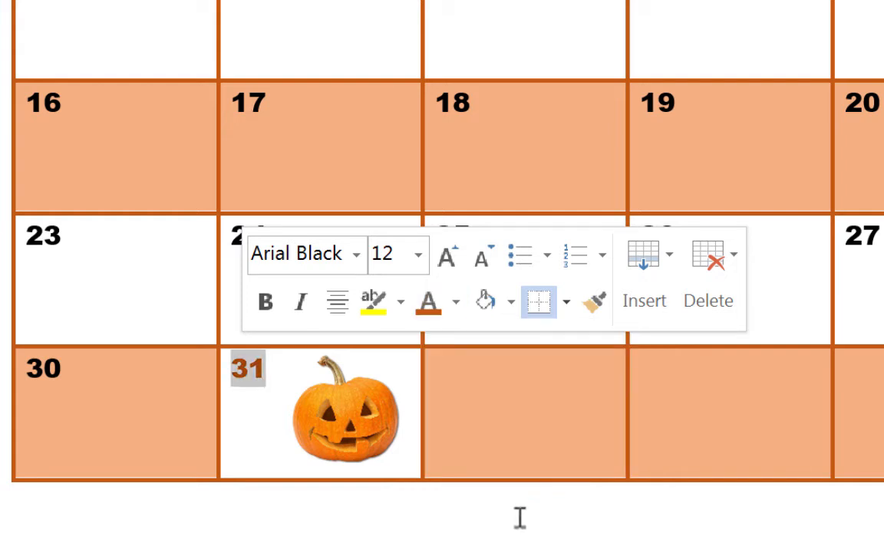
{"action": "left_click", "coordinate": [488, 524]}
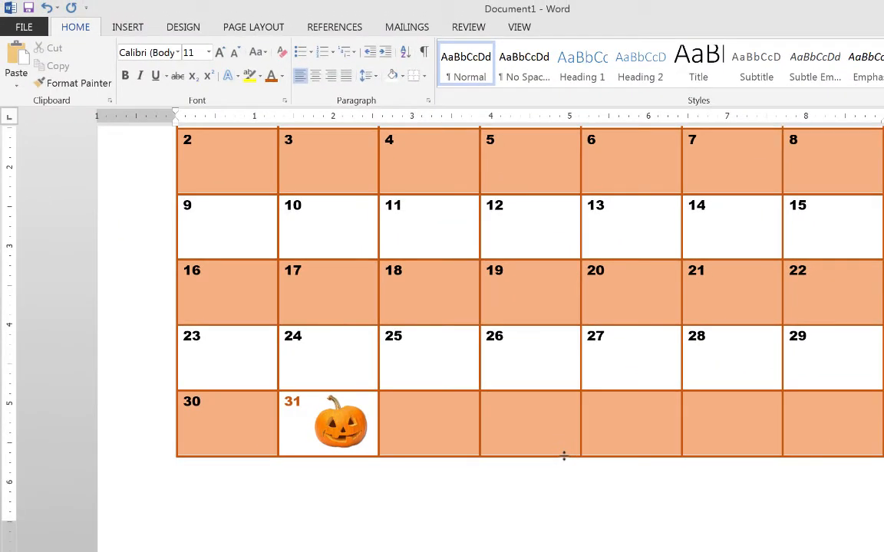
Step: Review the October 2016 calendar from the title row down to the pumpkin in the October 31 cell
{"action": "left_click", "coordinate": [355, 420]}
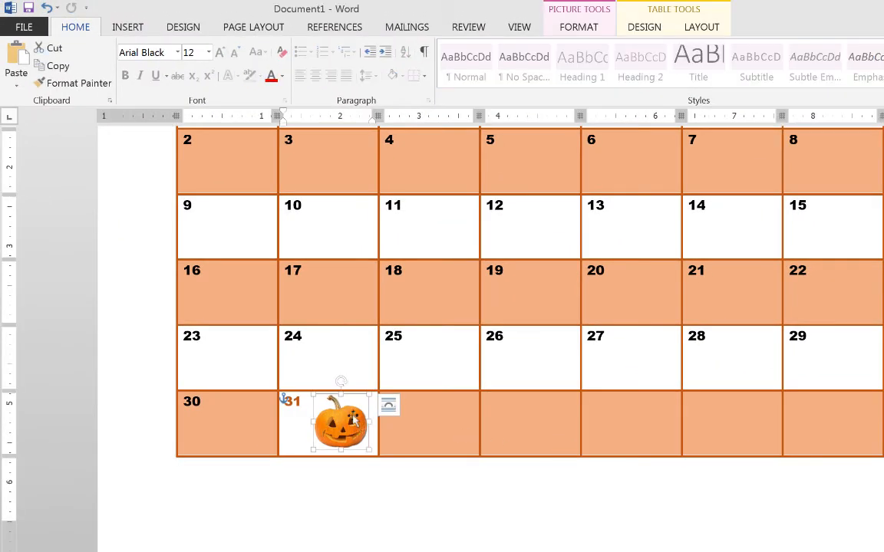
{"action": "scroll", "coordinate": [579, 384], "scroll_direction": "up", "scroll_amount": 4}
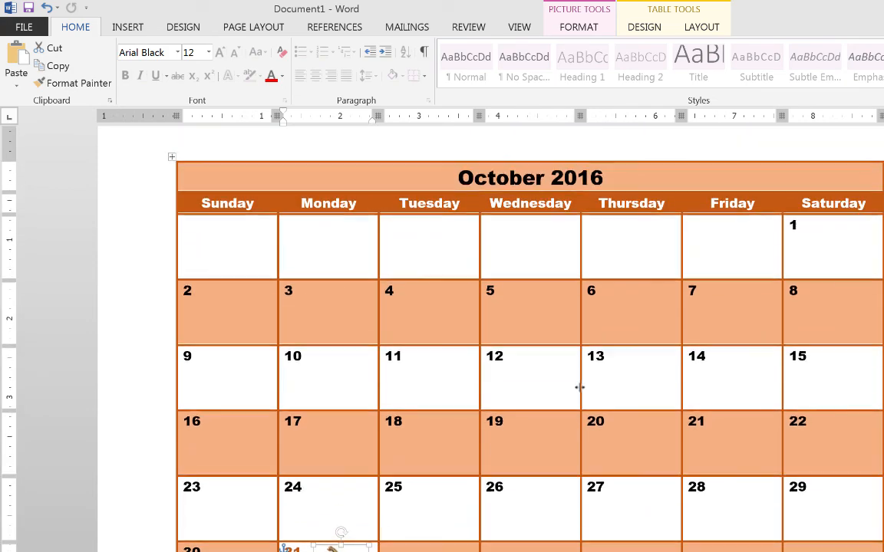
{"action": "scroll", "coordinate": [578, 384], "scroll_direction": "down", "scroll_amount": 2}
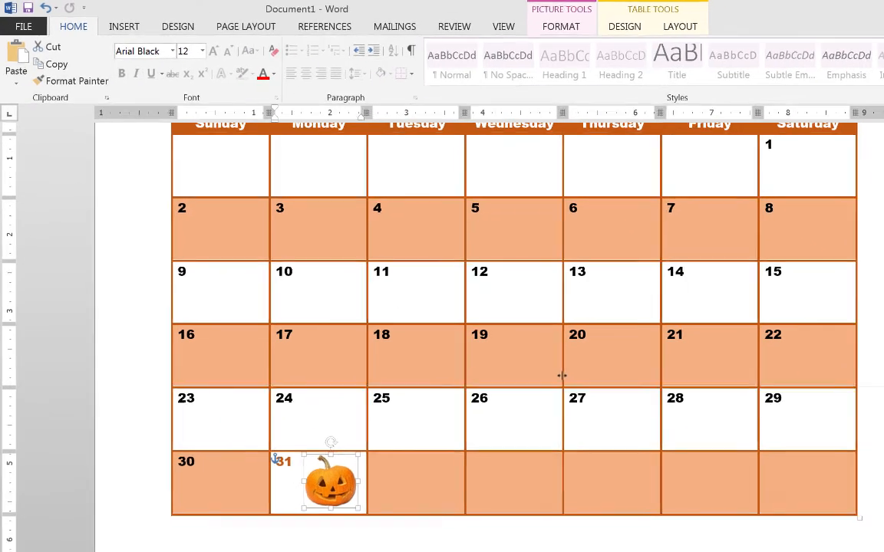
{"action": "scroll", "coordinate": [562, 375], "scroll_direction": "up", "scroll_amount": 2}
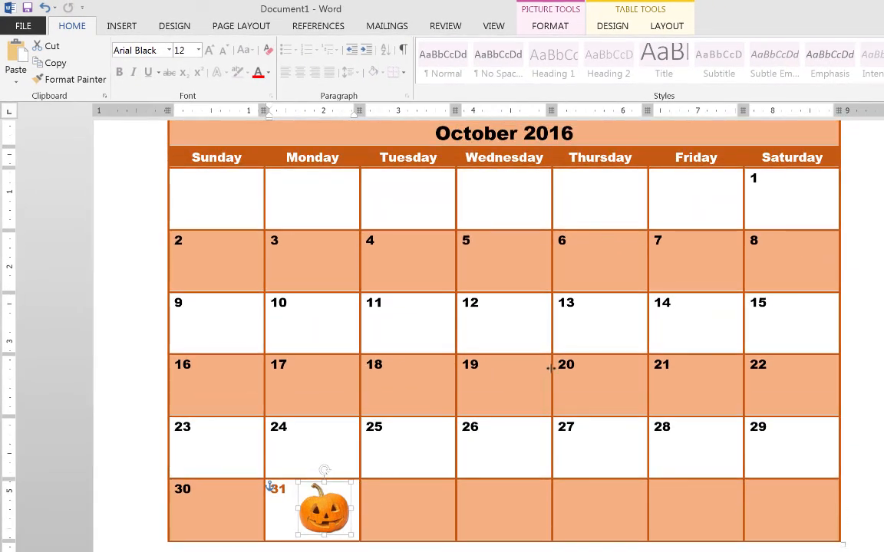
{"action": "scroll", "coordinate": [552, 364], "scroll_direction": "up", "scroll_amount": 1}
{"action": "scroll", "coordinate": [553, 366], "scroll_direction": "down", "scroll_amount": 1}
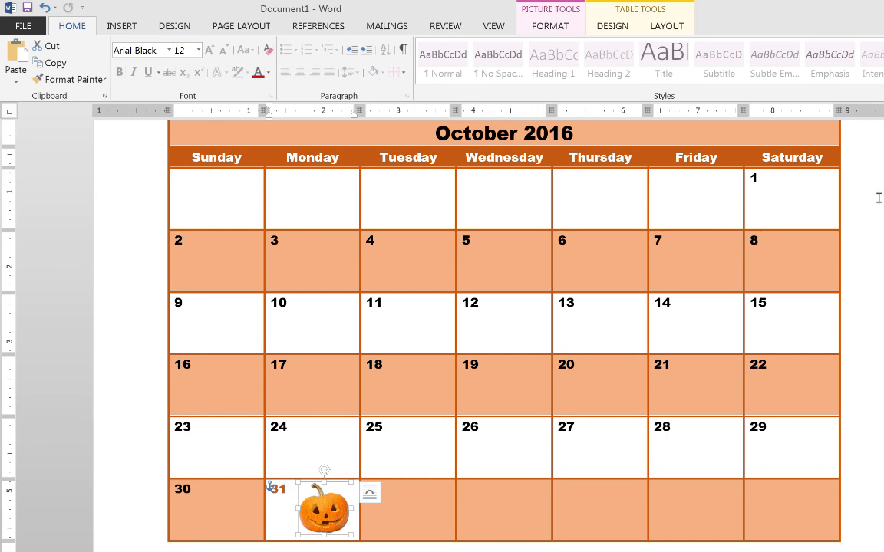
{"action": "scroll", "coordinate": [878, 198], "scroll_direction": "up", "scroll_amount": 1}
{"action": "scroll", "coordinate": [879, 198], "scroll_direction": "down", "scroll_amount": 1}
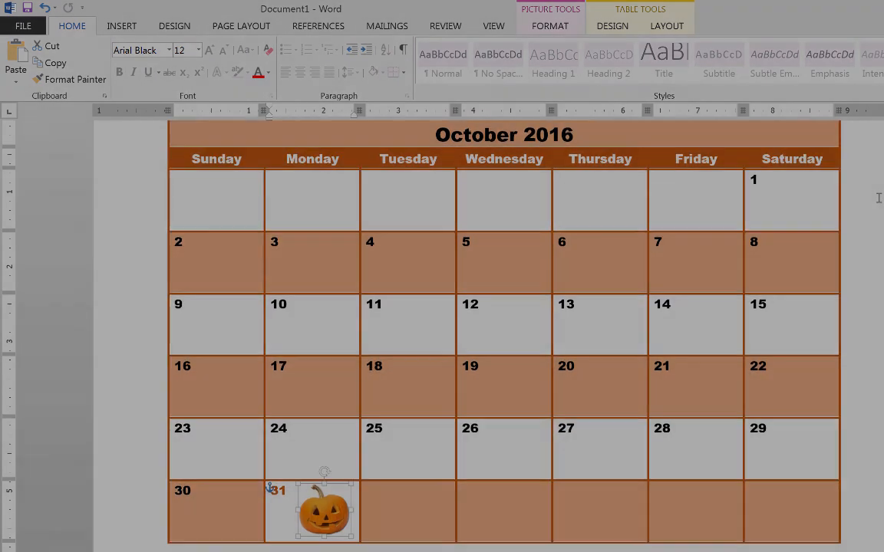